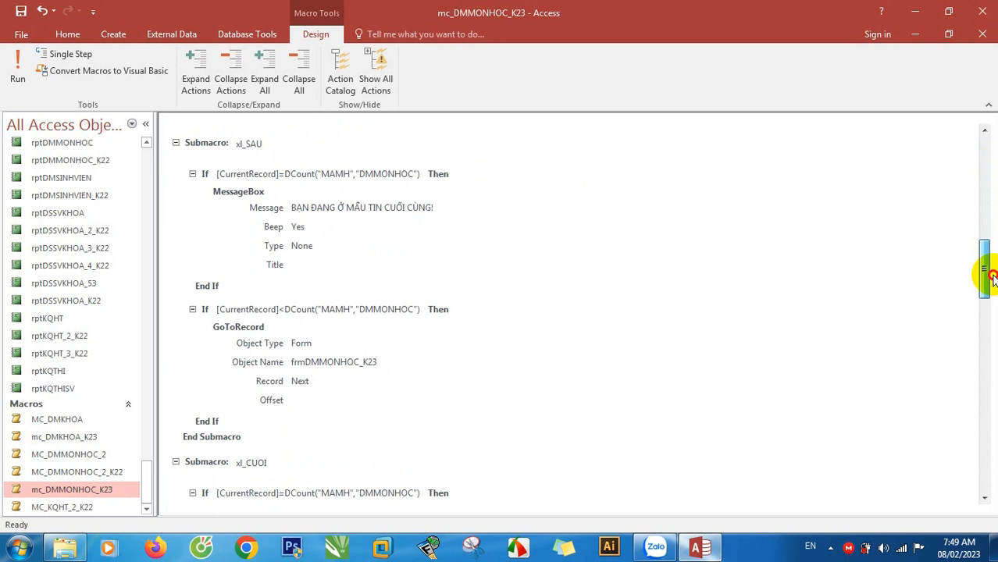
- Review the remaining submacros of the mc_DMMONHOC_K23 macro, from xl_CUOI through xl_INALL
drag(992, 278, 990, 328)
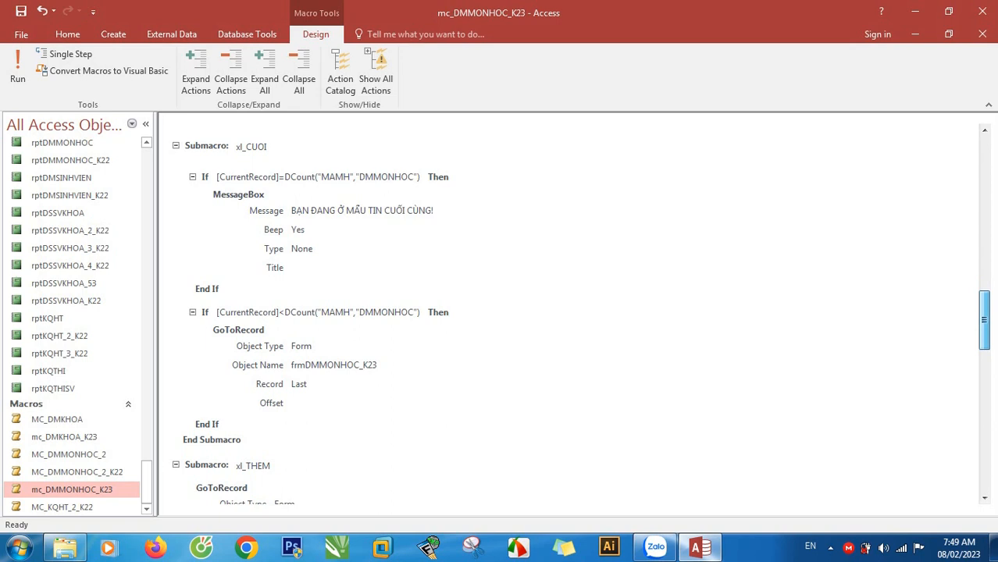
drag(990, 328, 990, 369)
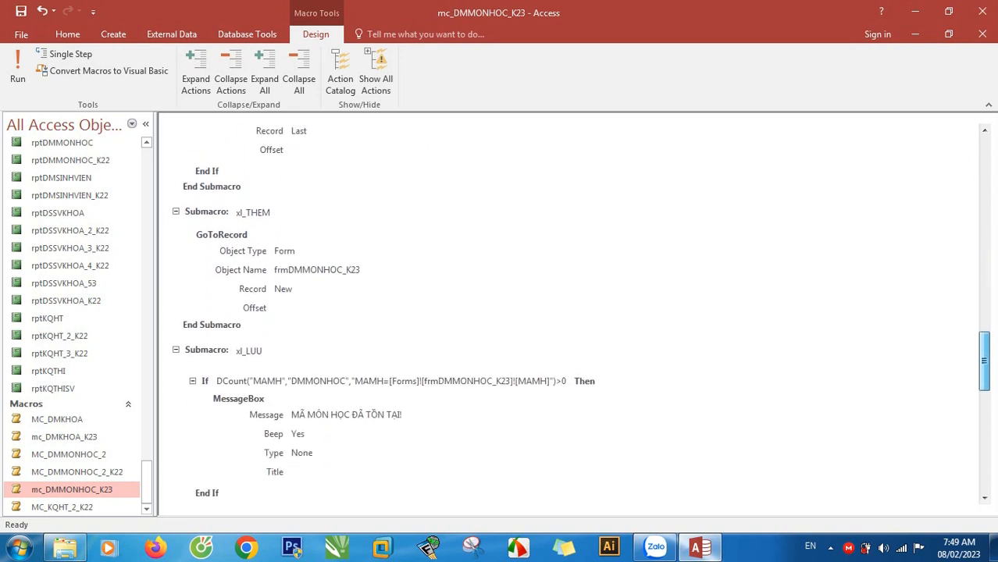
drag(985, 361, 984, 365)
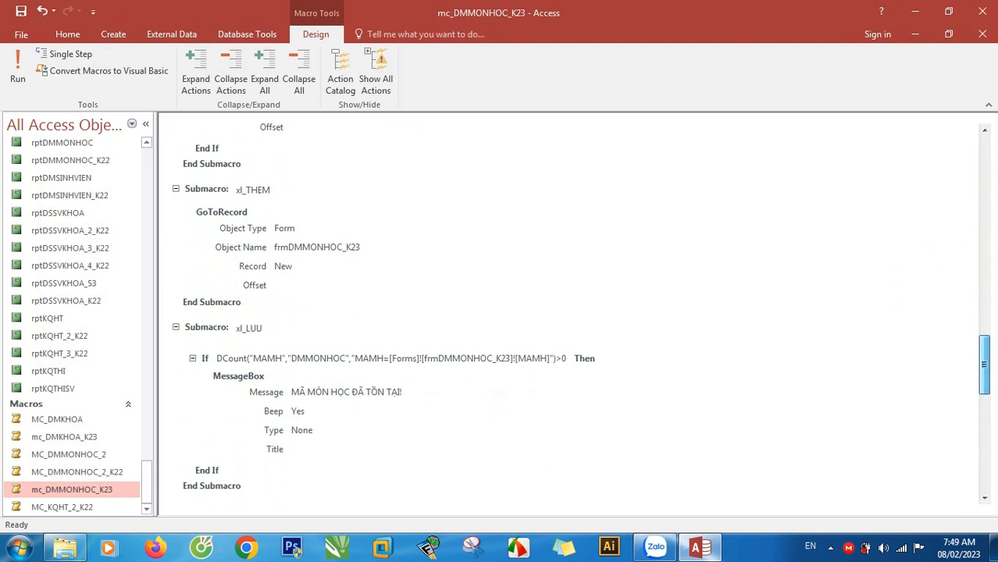
drag(985, 365, 984, 426)
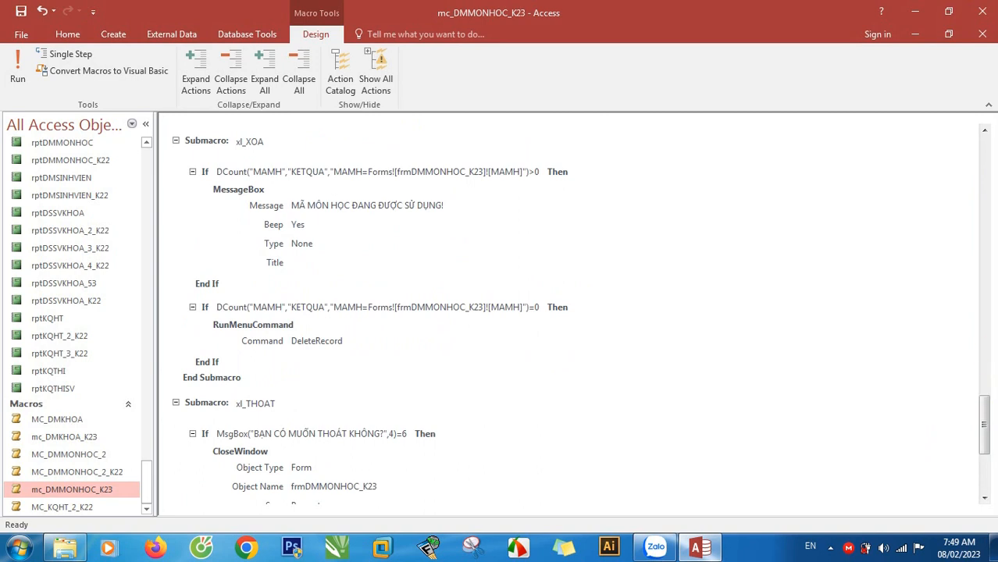
click(985, 406)
drag(986, 407, 991, 449)
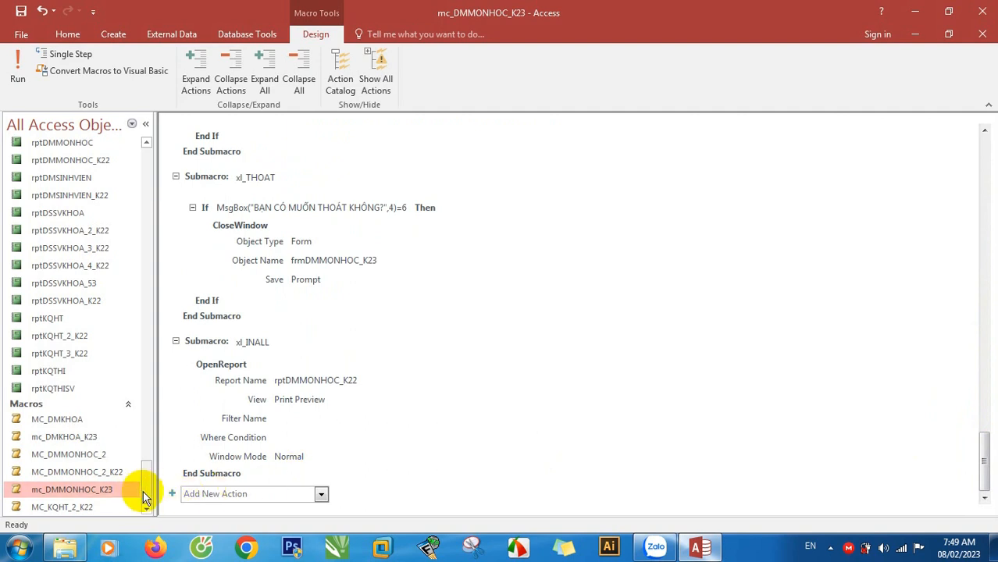
- Open the mc_DMKHOA_K23 macro in Design View to review its submacro for printing one department's student report
right_click(88, 439)
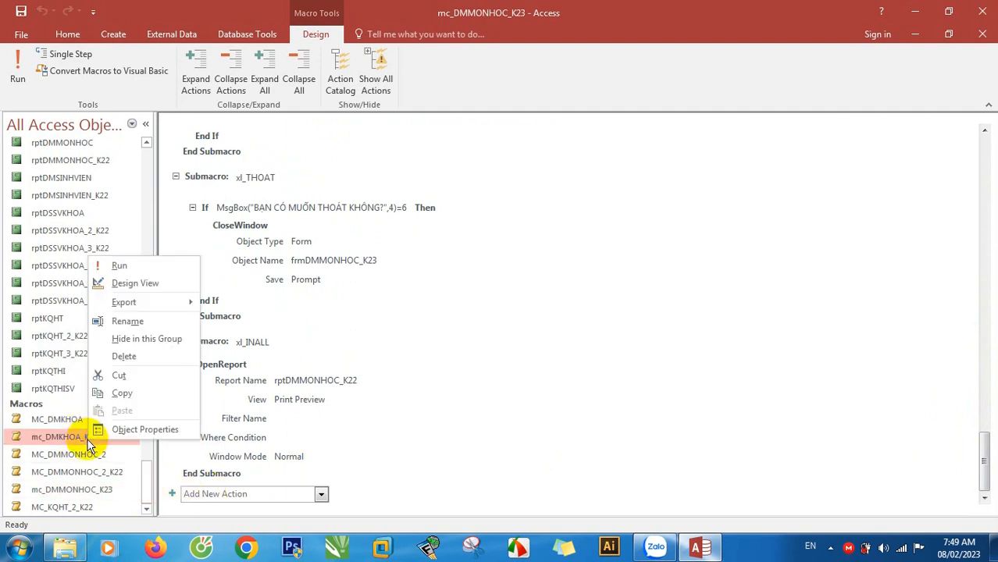
click(138, 283)
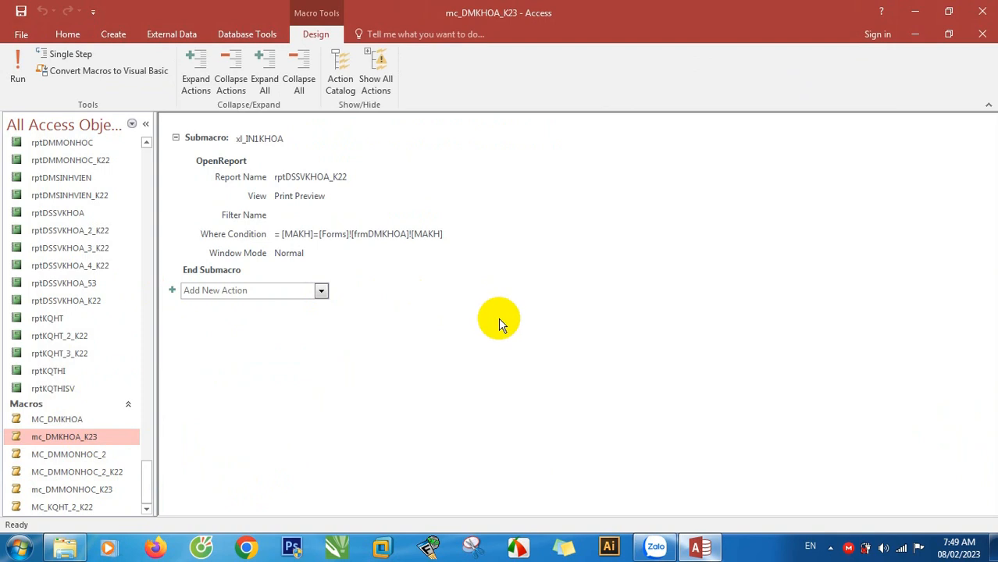
- Open the form frmDMMONHOC_K23 and switch it to Design View
drag(147, 474, 142, 383)
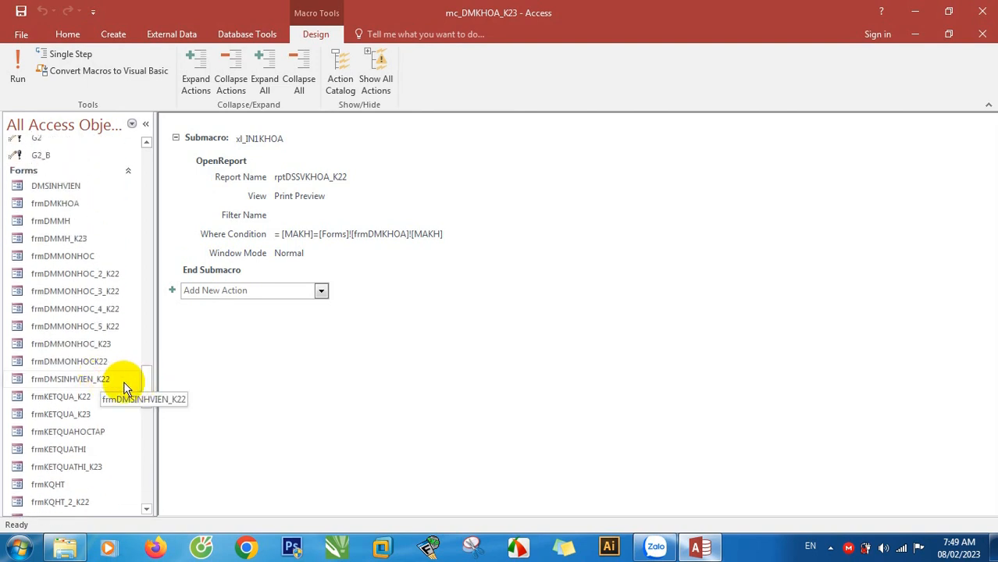
double_click(89, 344)
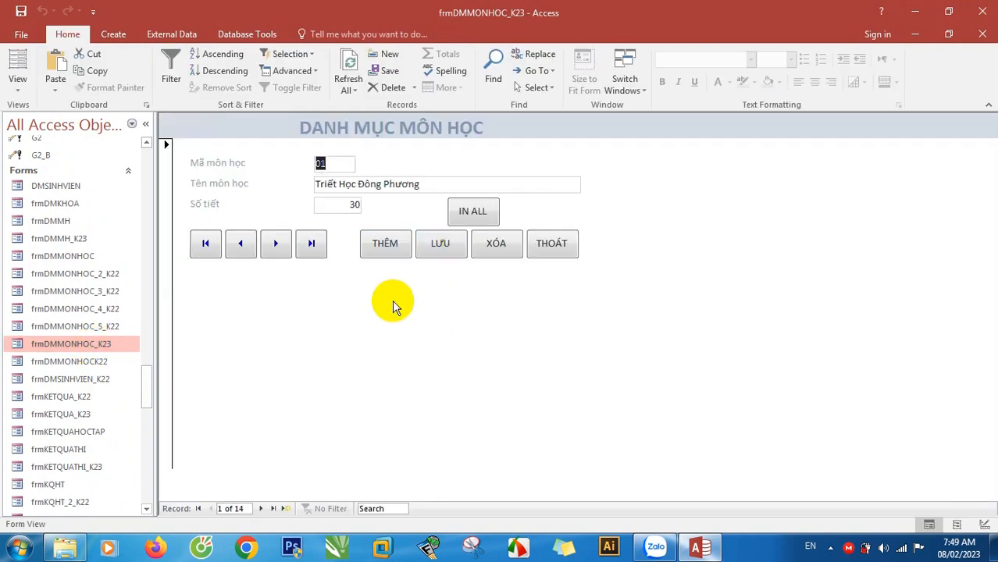
click(17, 82)
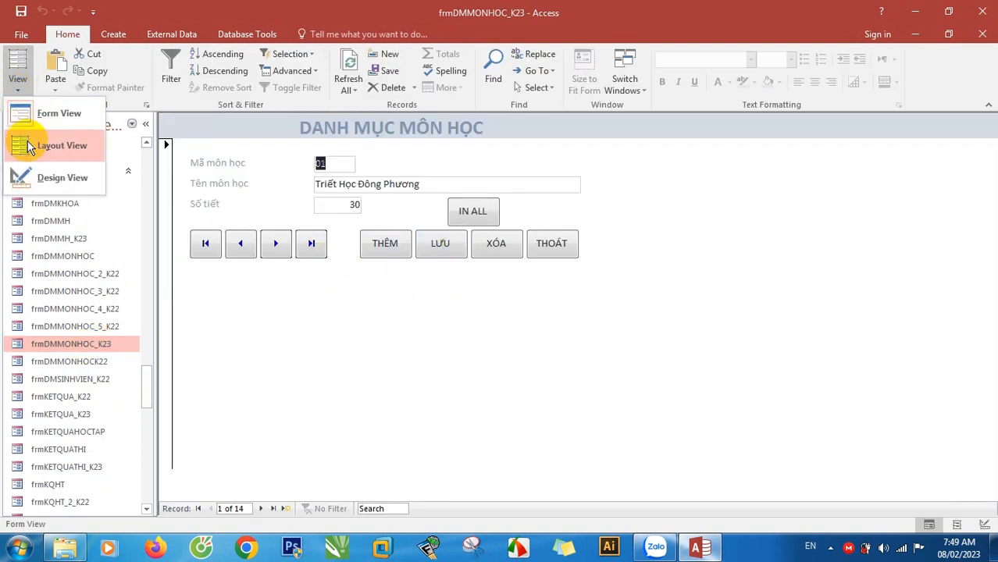
click(42, 179)
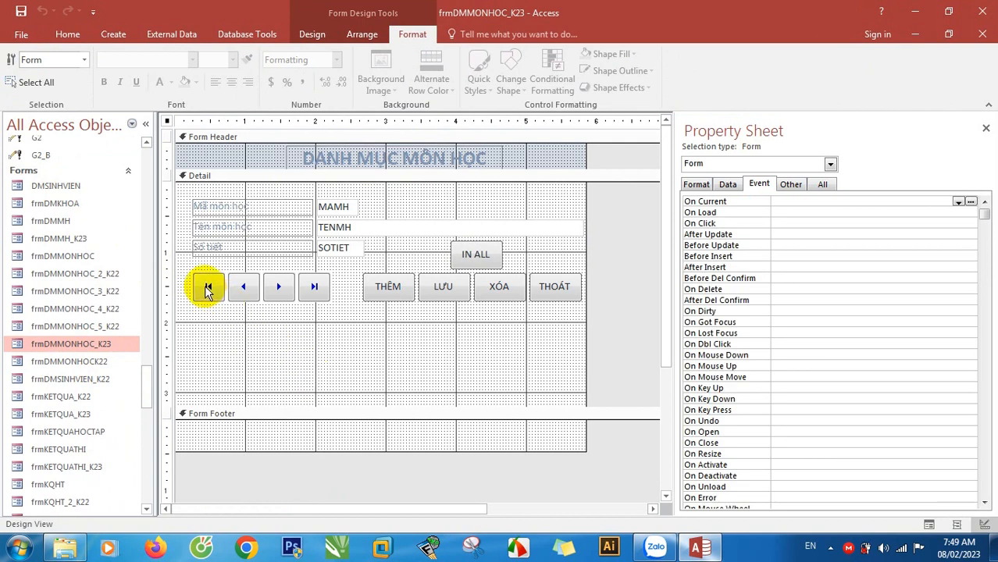
- Check which submacro is assigned to the On Click event of the navigation, LƯU, XÓA, THOÁT and IN ALL buttons
click(207, 288)
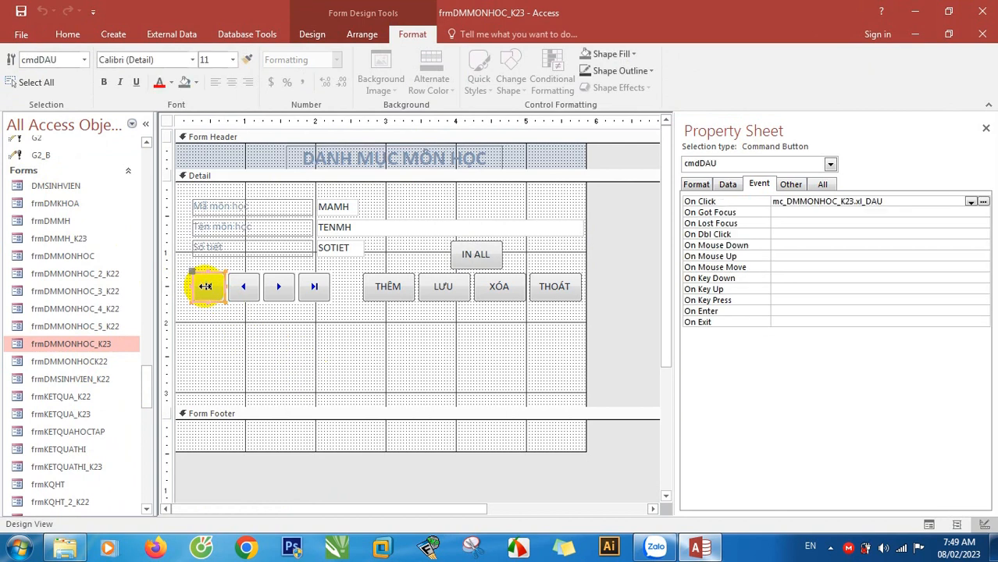
click(971, 202)
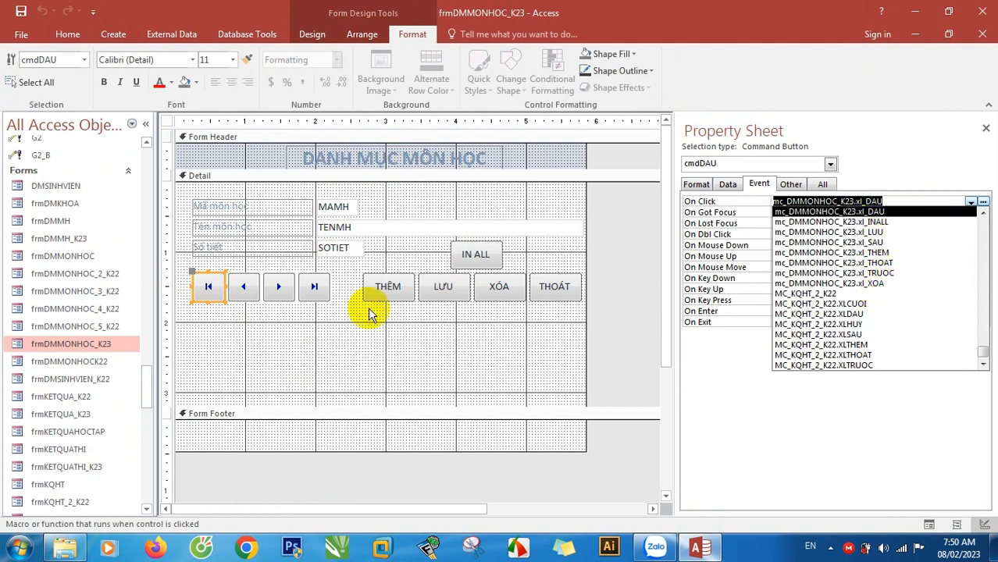
click(247, 289)
click(279, 288)
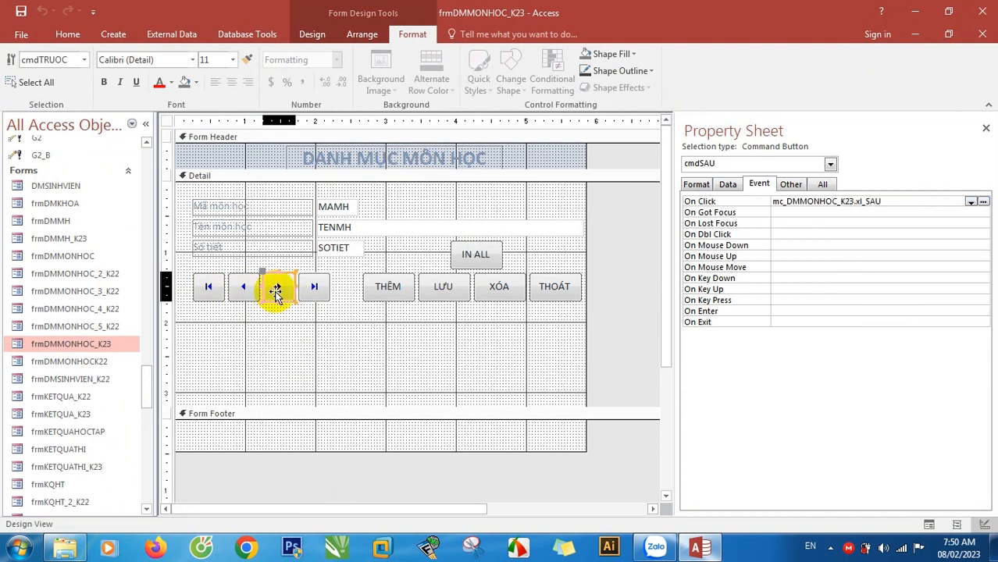
click(380, 285)
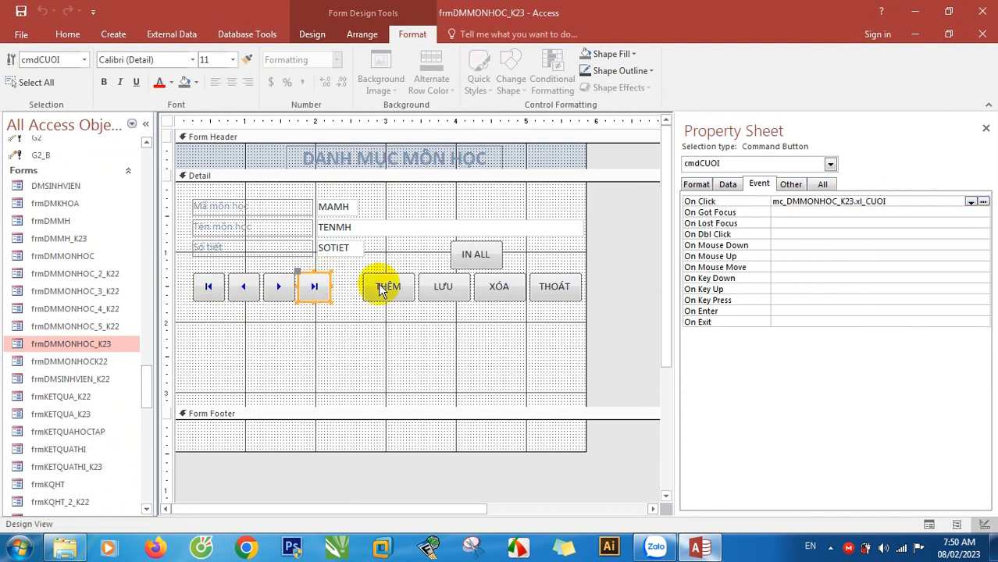
click(444, 287)
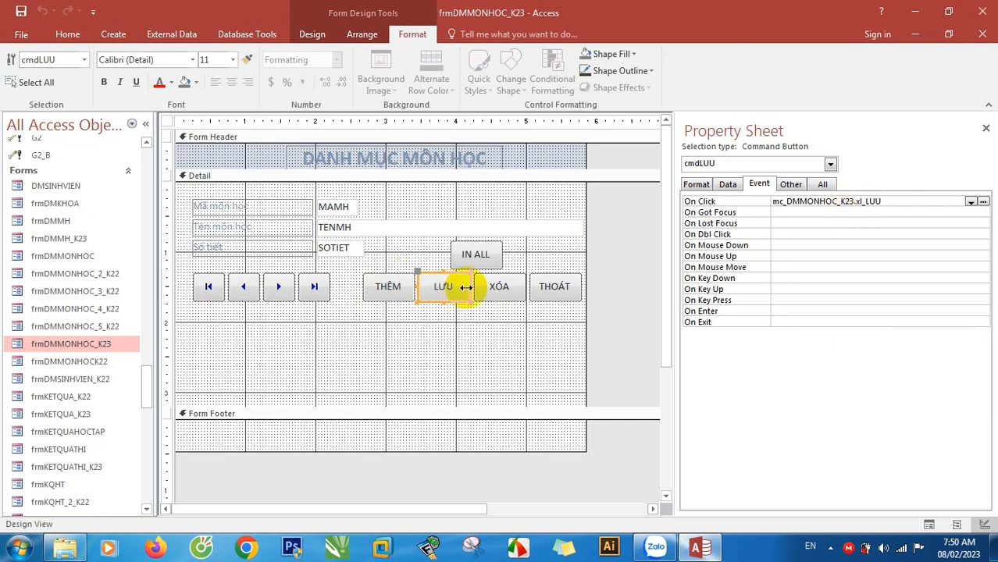
click(496, 288)
click(553, 286)
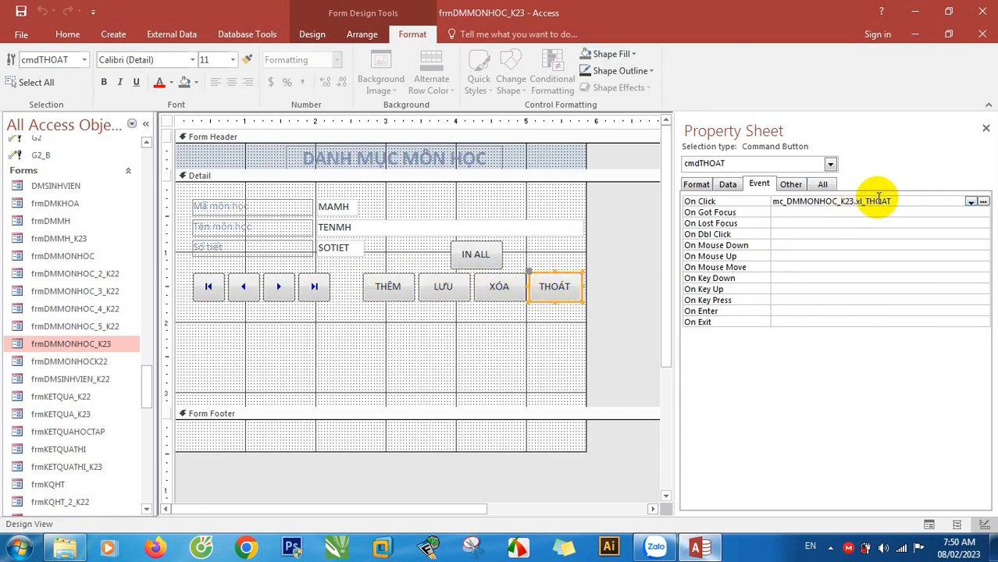
click(480, 257)
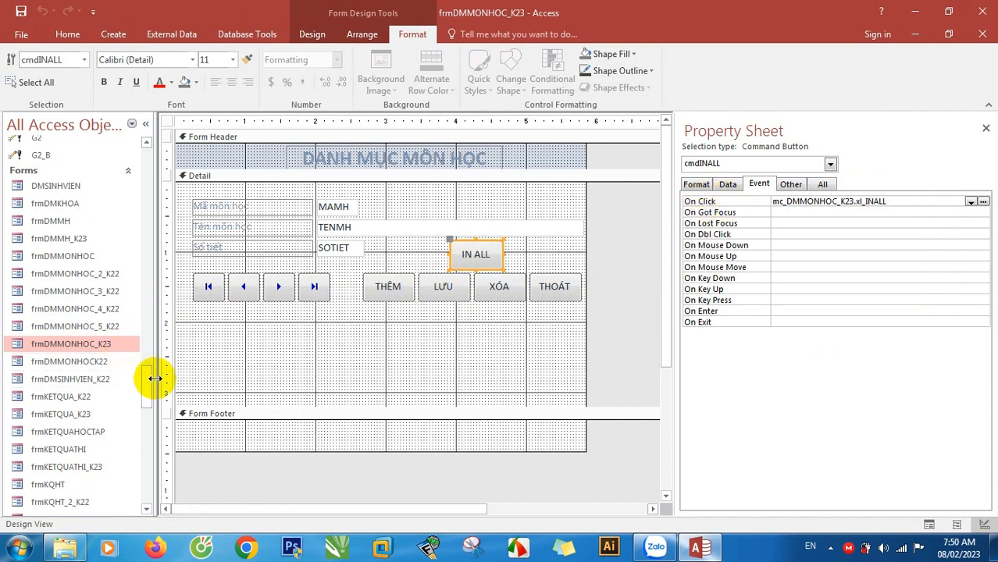
- Open the form frmDMKHOA in Design View and check the On Click macro of the IN SV KHOA button
double_click(70, 204)
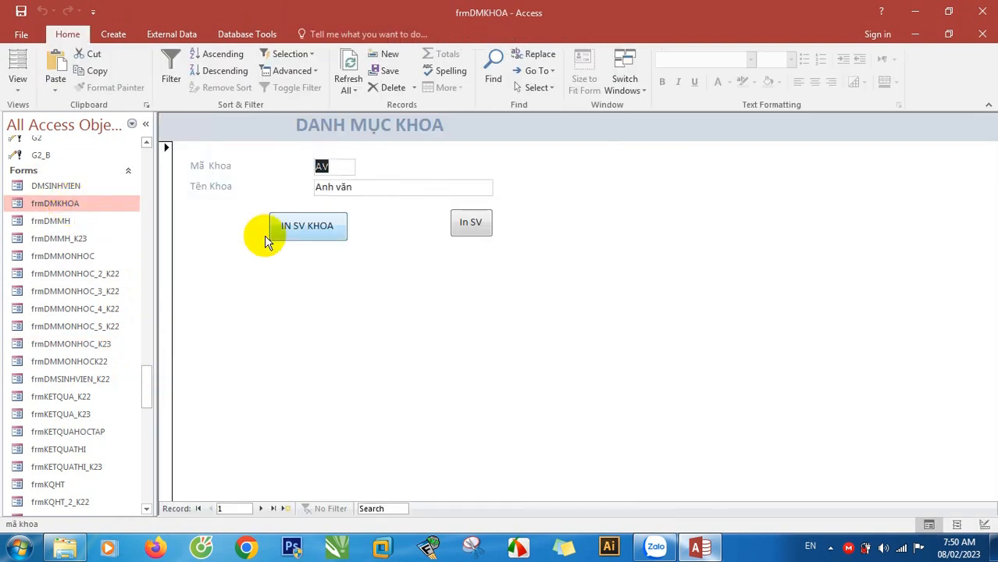
click(17, 86)
click(43, 177)
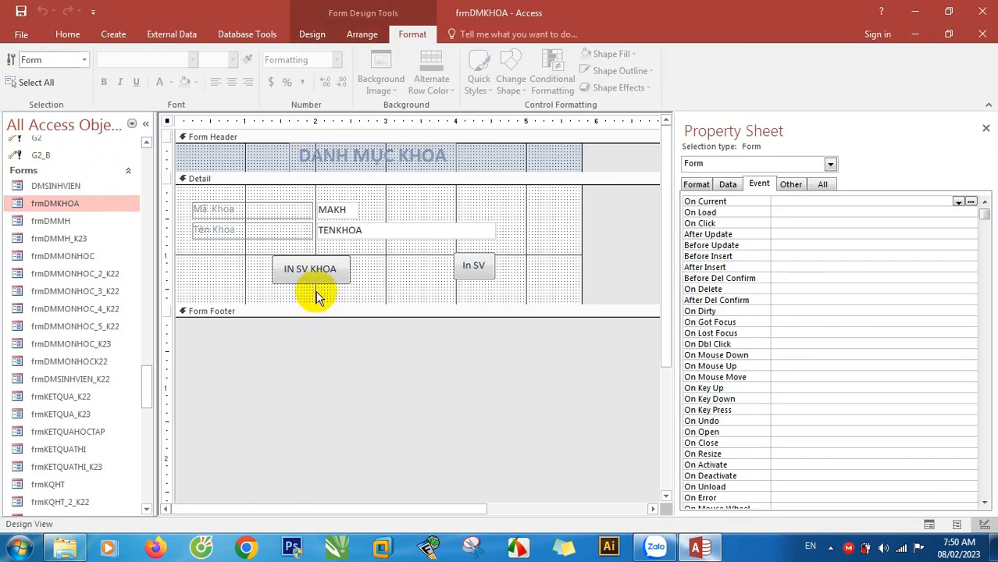
click(309, 268)
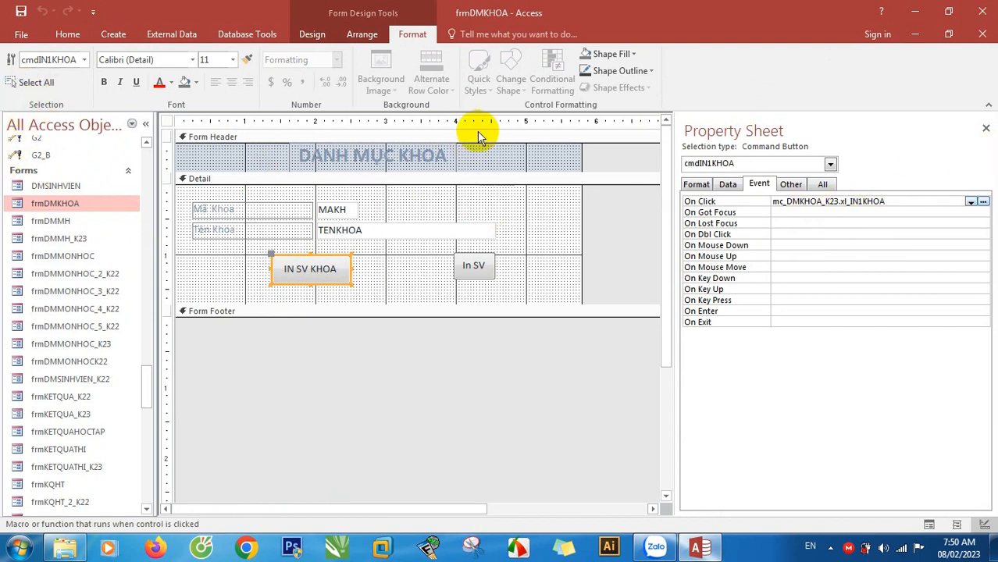
- Show frmDMKHOA in Form View, preview the student report for department AV with IN SV KHOA, and close the preview
click(312, 36)
click(14, 67)
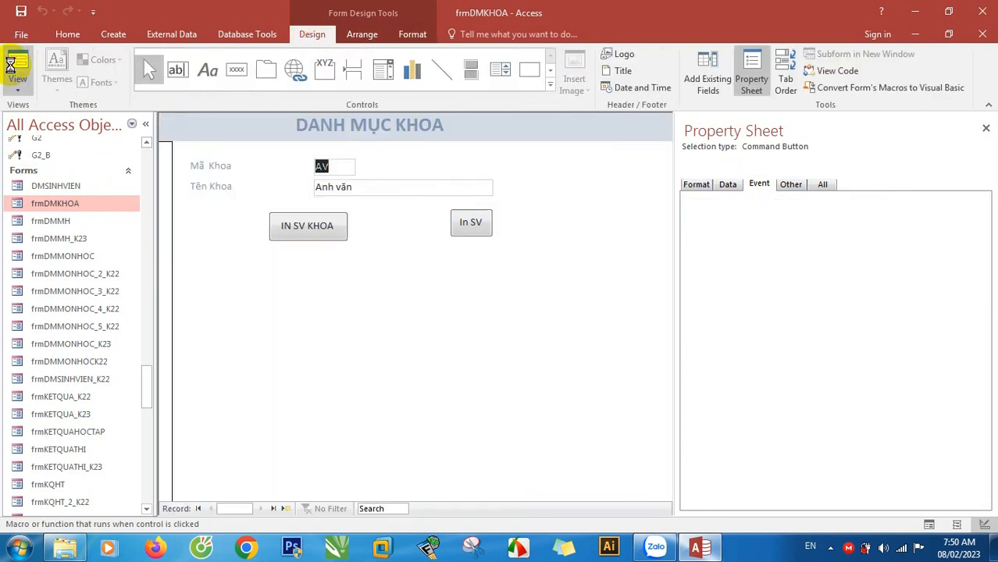
click(308, 226)
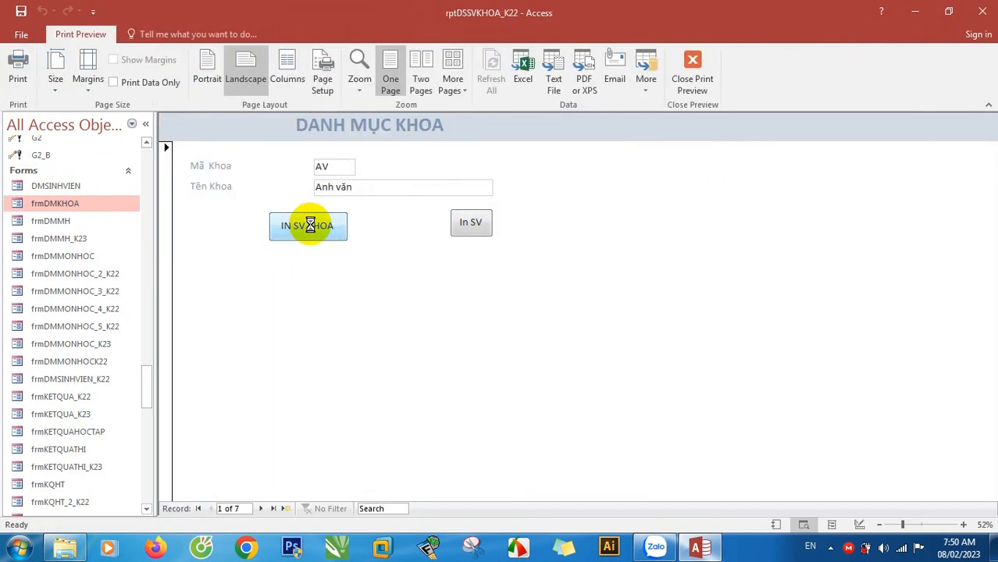
click(690, 74)
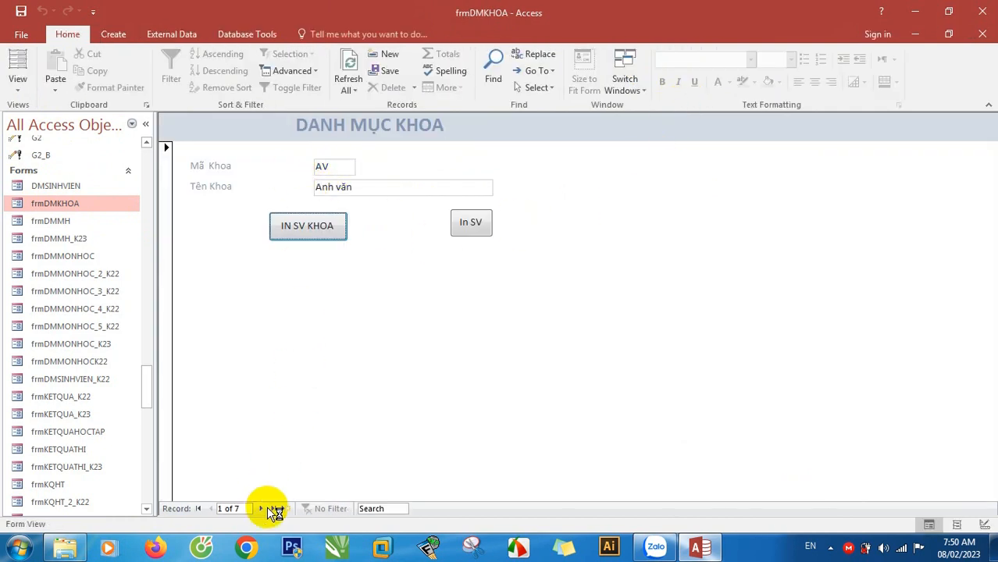
- Preview the student report for department HH with IN SV KHOA, then close the preview and the frmDMKHOA form
click(308, 227)
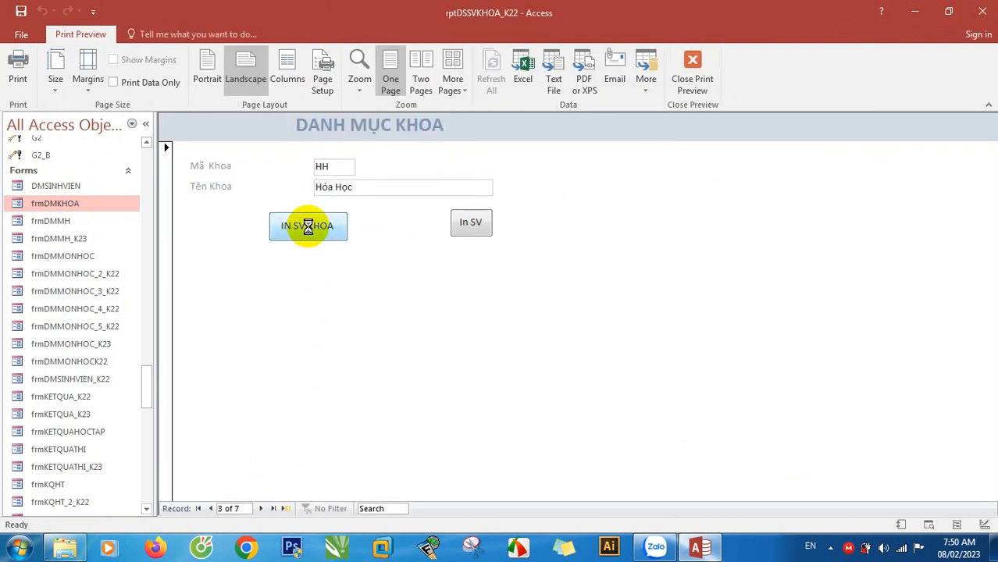
click(685, 78)
click(982, 34)
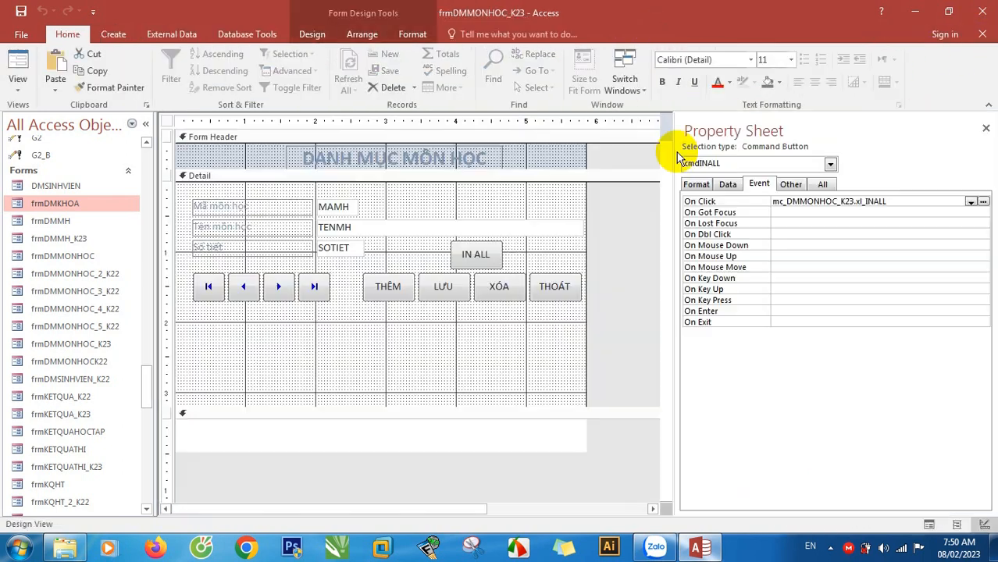
- Show frmDMMONHOC_K23 in Form View and test its last-record button, saving the macro and dismissing the last-record message
click(12, 75)
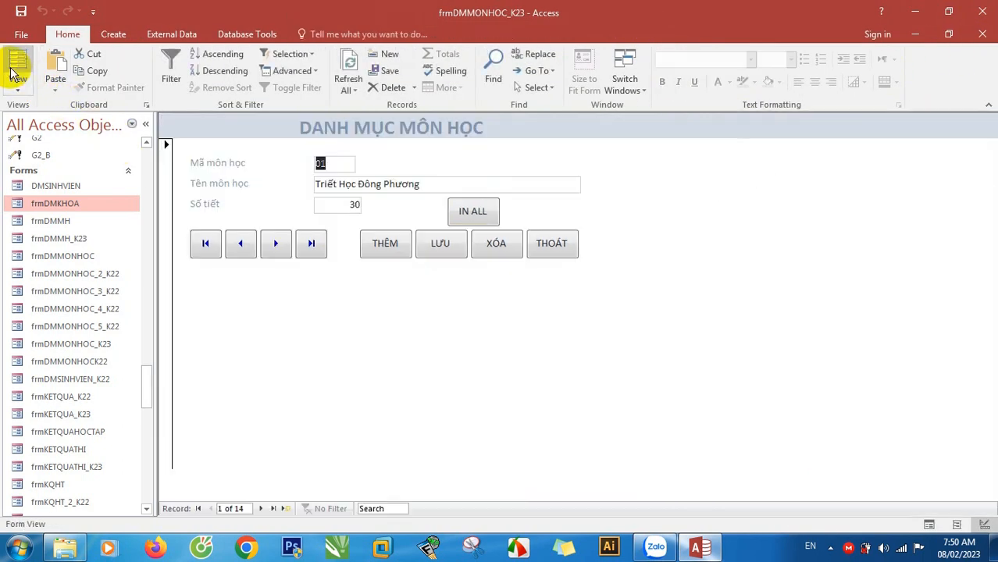
click(311, 244)
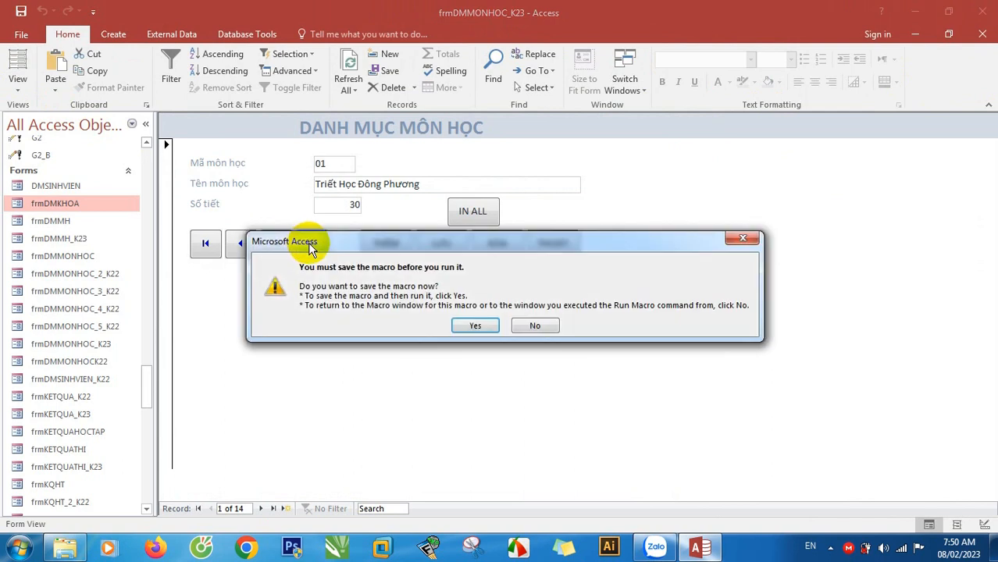
click(471, 327)
click(315, 247)
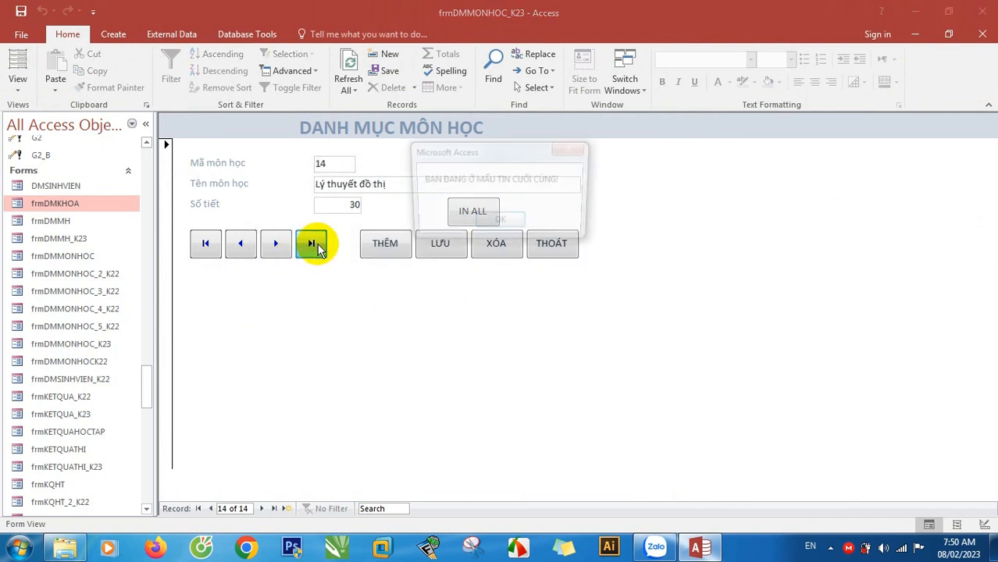
click(504, 220)
- Test the form's first-record button and its previous-record button at the first subject, dismissing the message boxes
click(204, 245)
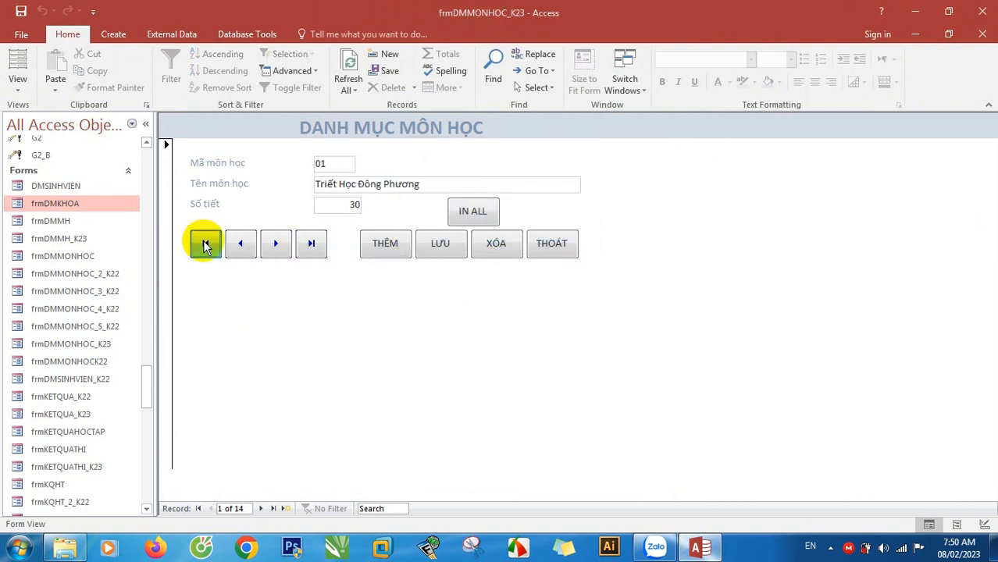
click(499, 221)
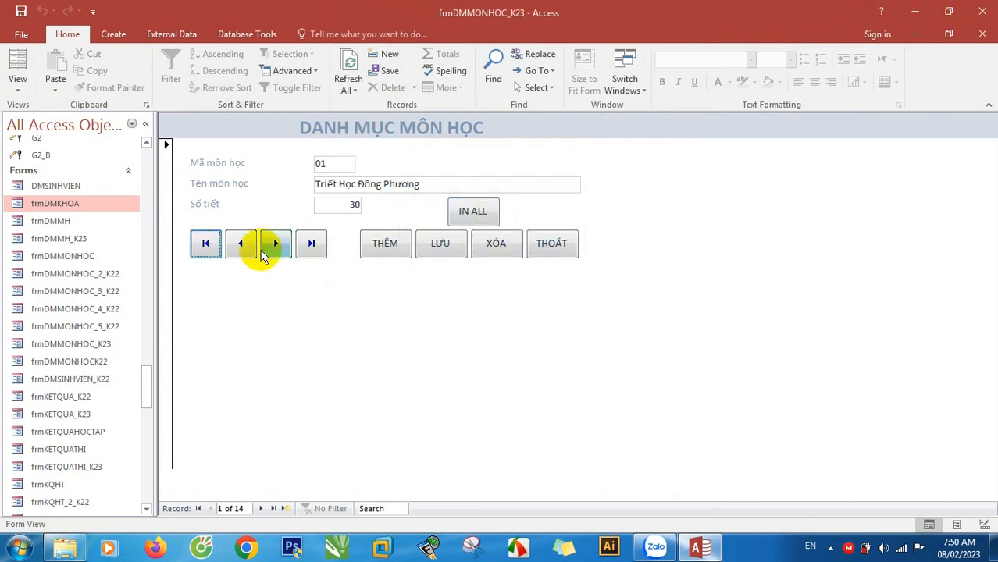
click(245, 246)
click(499, 224)
- Test moving forward and back to the first subject with the next and previous buttons, dismissing the first-record message
click(284, 246)
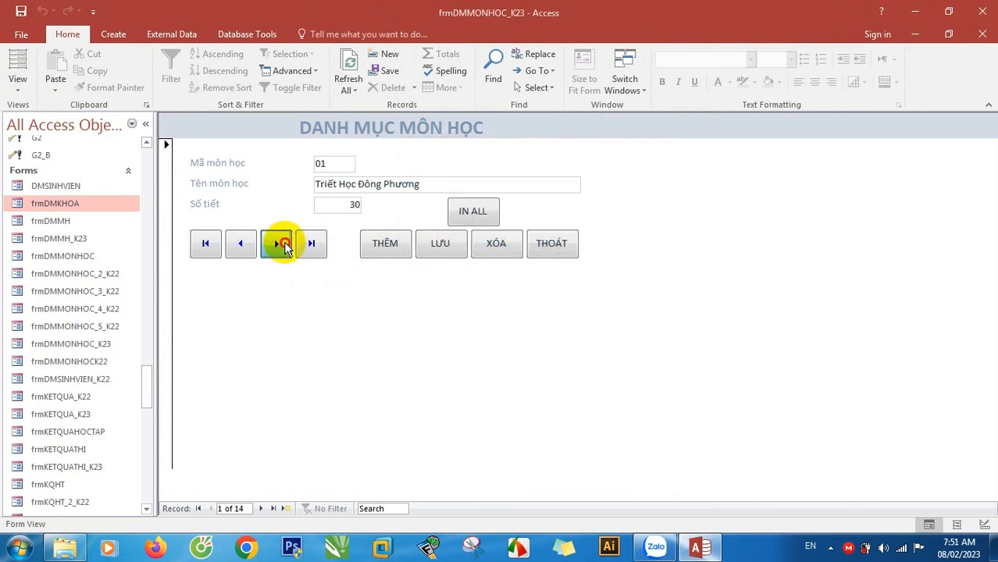
click(279, 244)
click(243, 245)
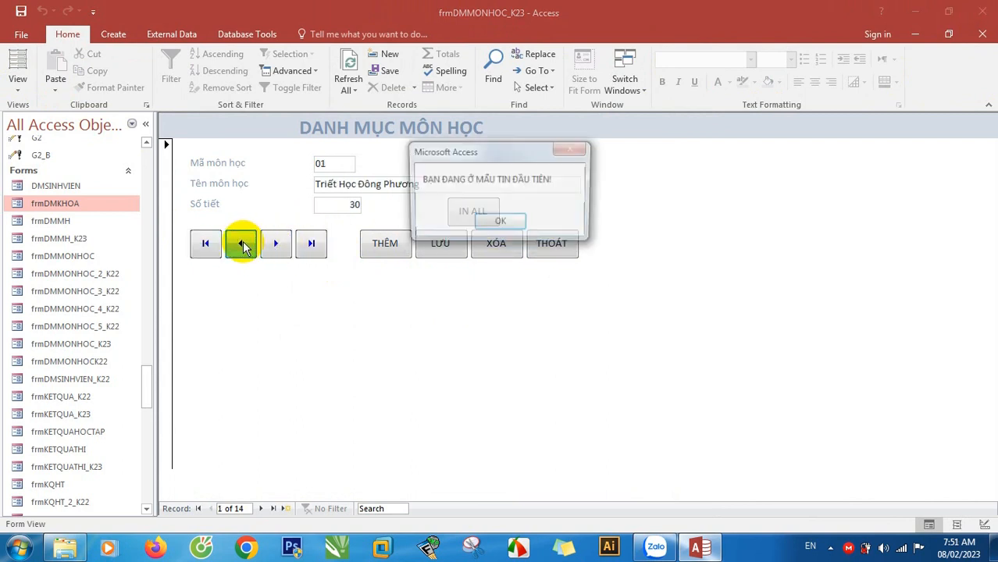
click(500, 223)
- Advance through the subject records to the last one, code 14, using the form's next-record button
click(284, 245)
click(284, 245)
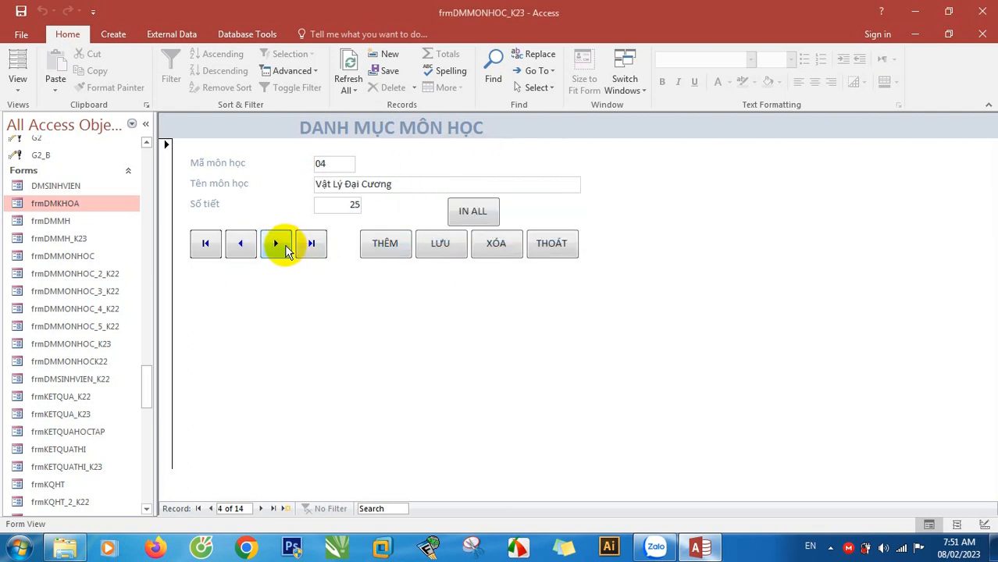
click(284, 246)
click(284, 246)
click(284, 246)
click(285, 246)
click(285, 246)
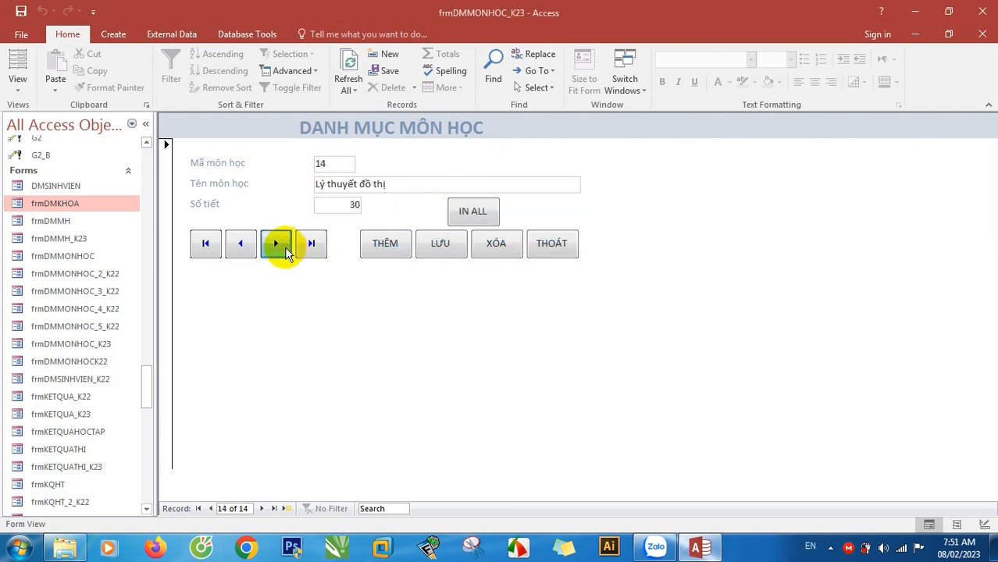
- Test the next-record button at the last subject and dismiss the message box
click(284, 246)
click(499, 223)
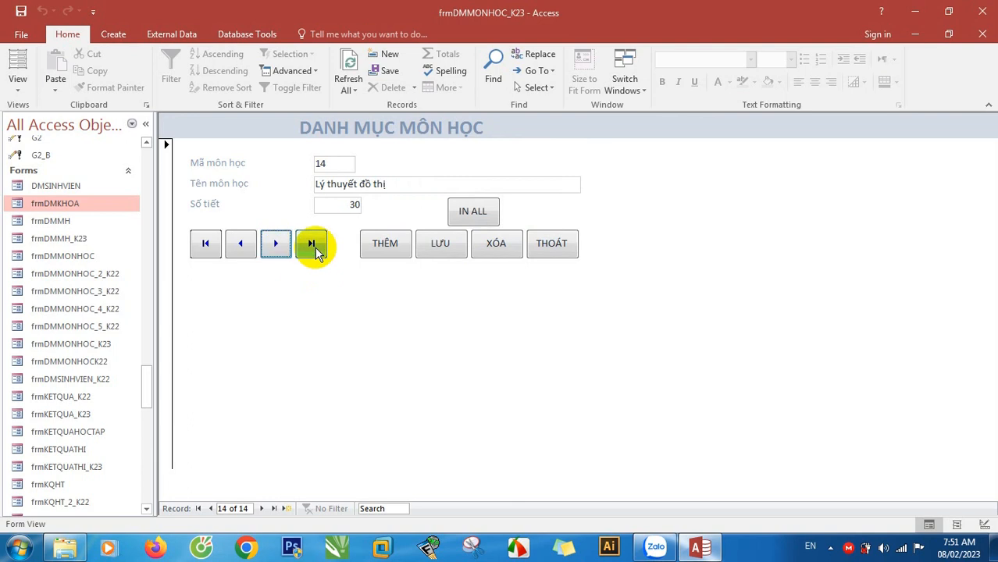
- Add a new subject with code 15, name TEST and 30 periods, and save it using the form's own buttons
click(388, 249)
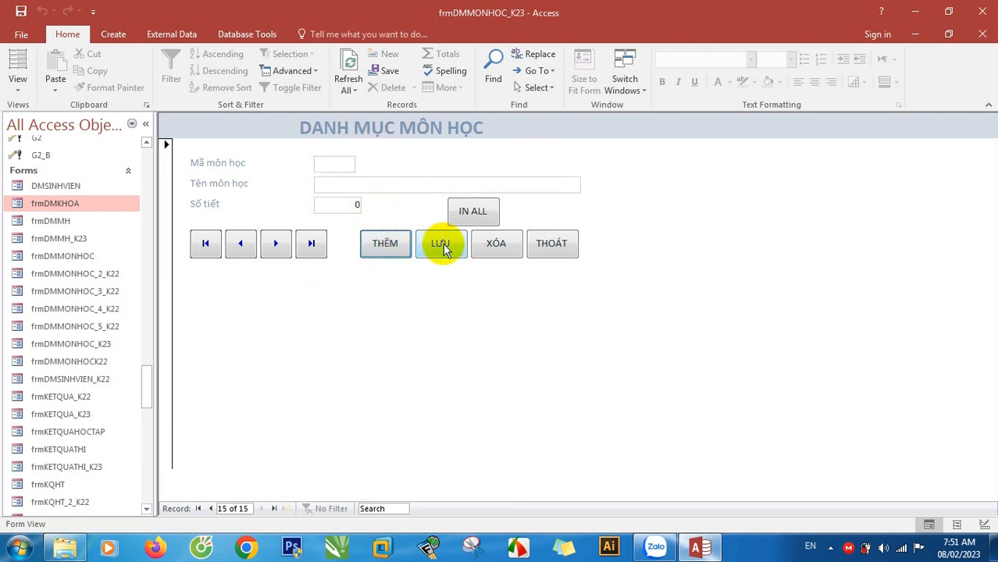
click(336, 164)
text(15)
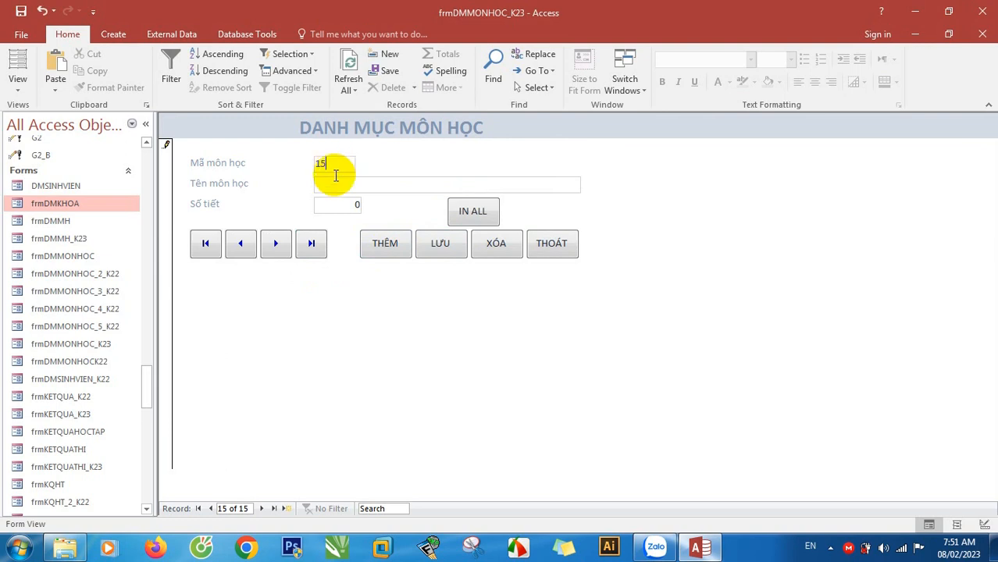
click(342, 187)
drag(350, 205, 382, 207)
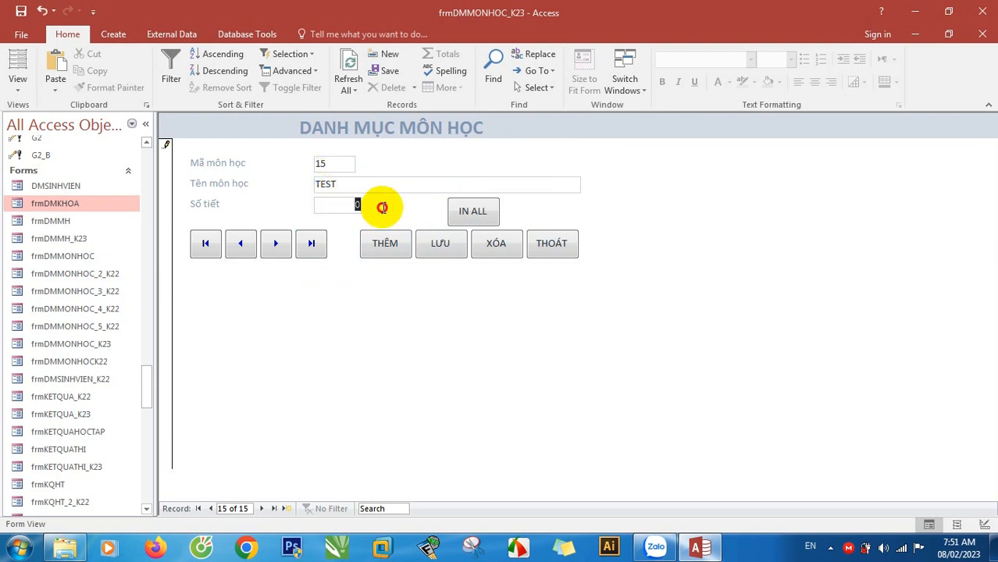
text(30)
click(368, 185)
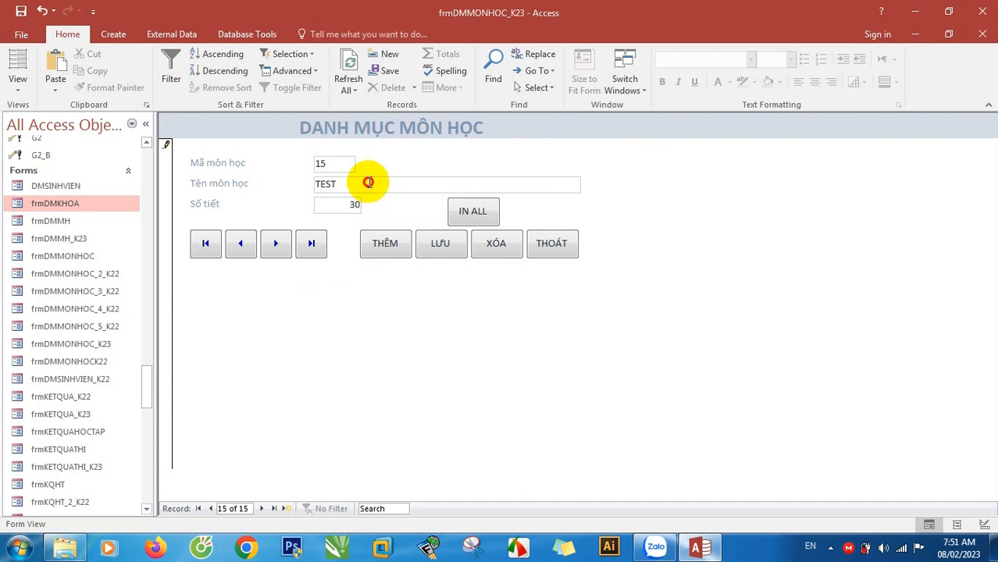
click(449, 248)
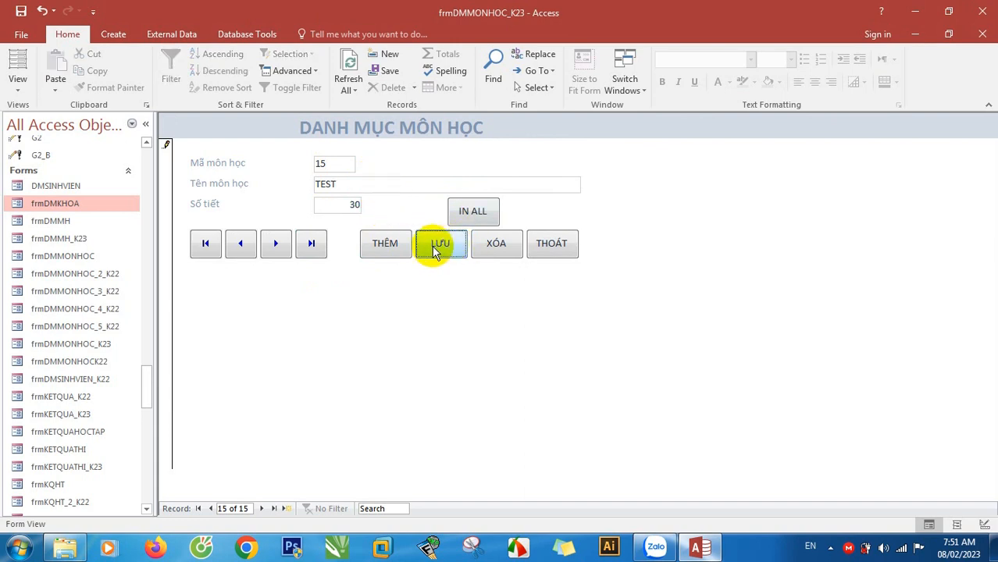
- Try to add and save another subject with the duplicate code 15 and the name A, dismissing the message
click(388, 245)
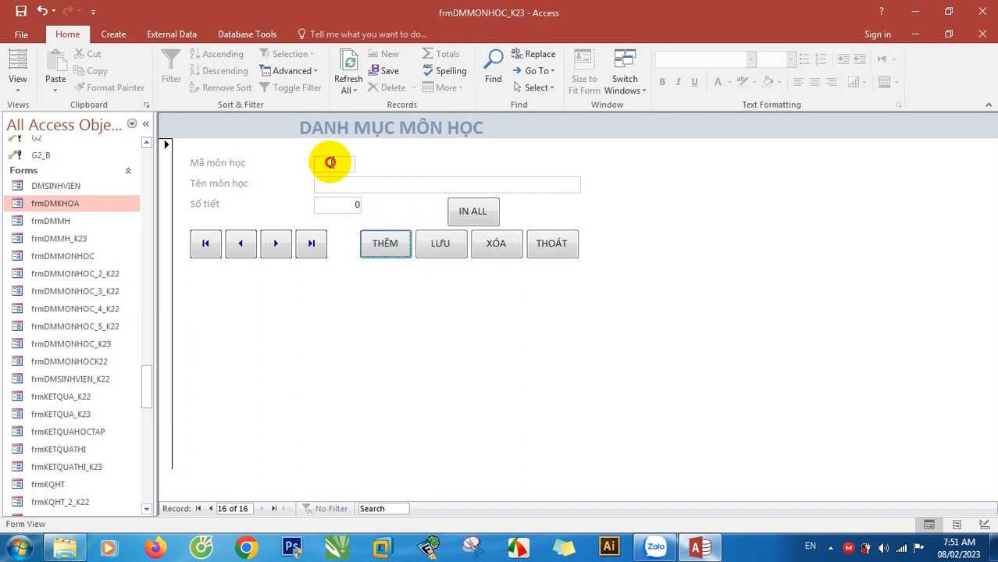
click(330, 165)
text(15)
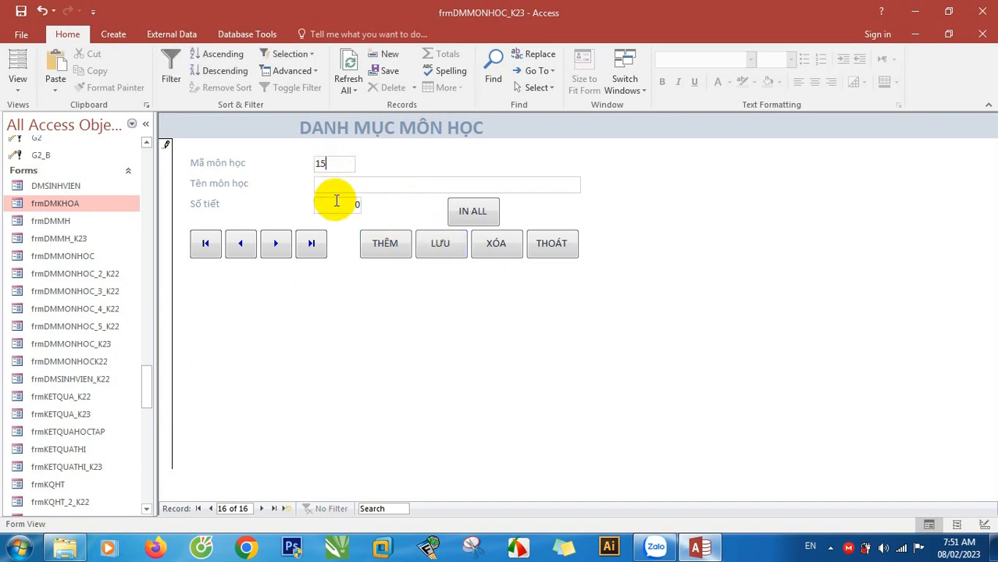
click(336, 187)
text(A)
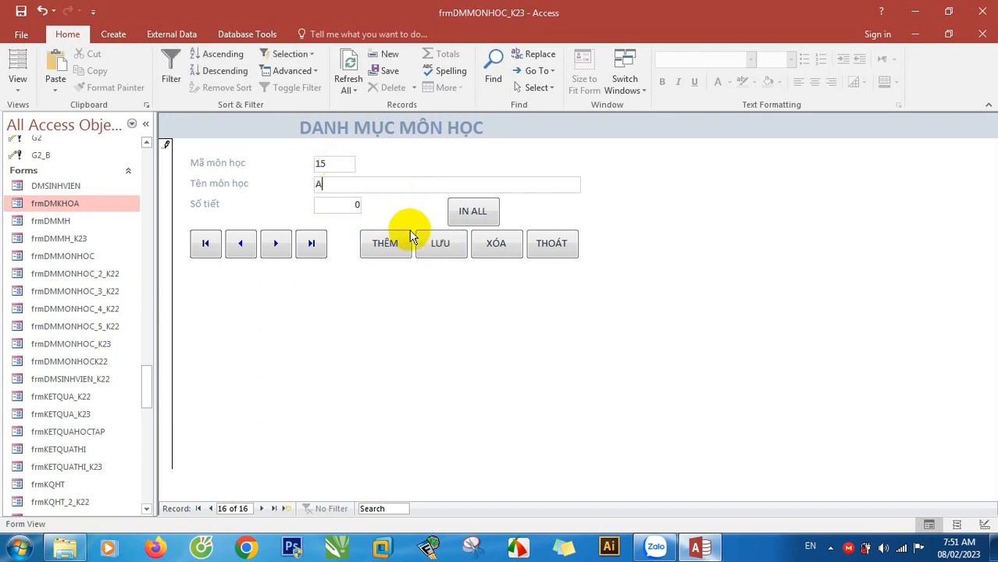
click(442, 245)
click(503, 225)
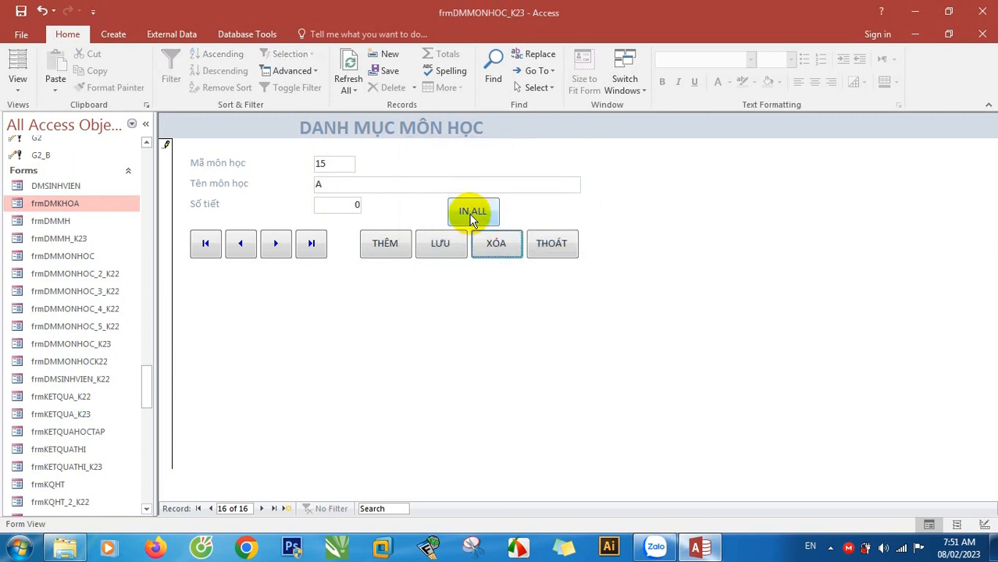
- Preview the subject report with the form's IN ALL button and close the preview
click(472, 211)
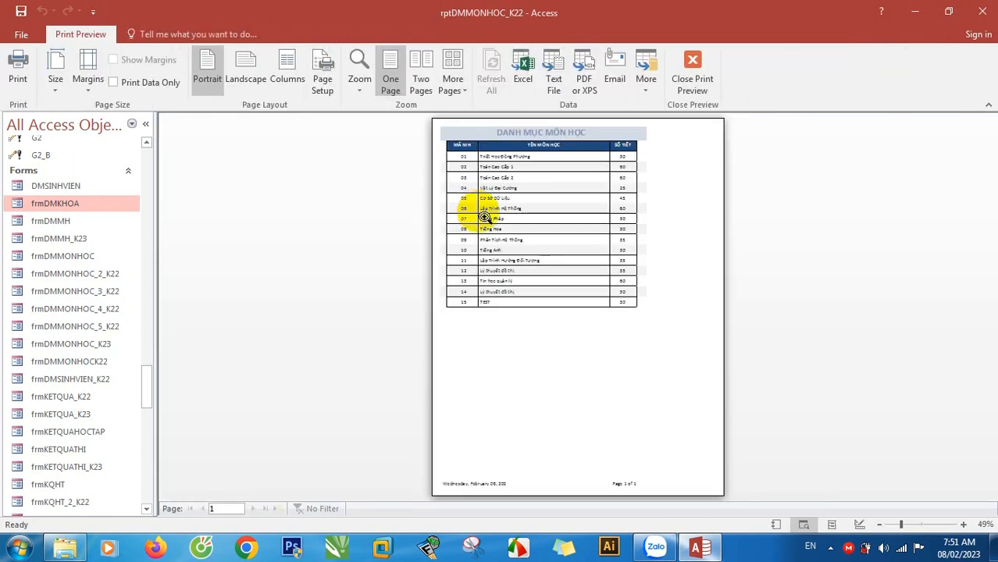
click(504, 197)
click(671, 88)
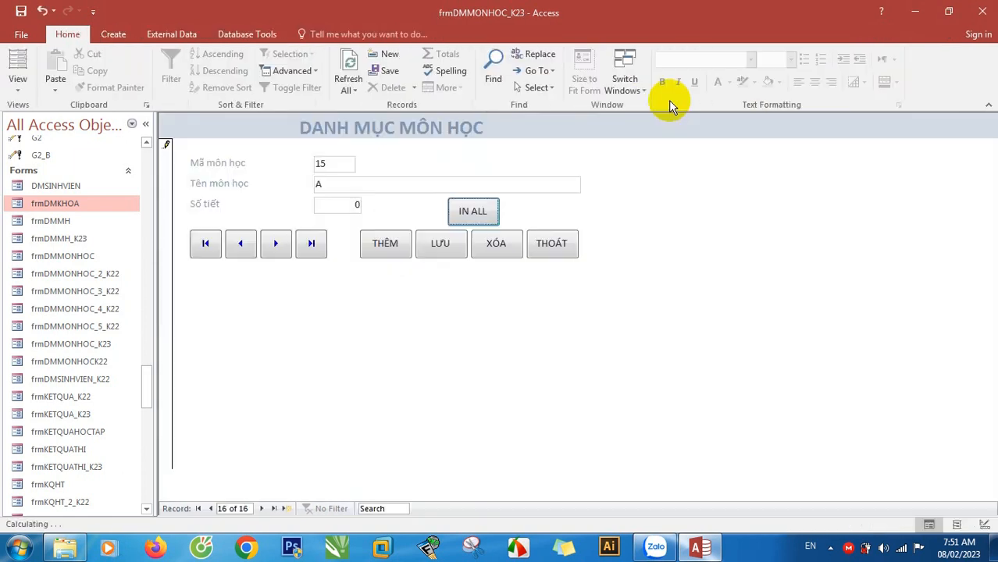
- Test the form's exit button, declining to exit, and try moving to the previous record
click(552, 244)
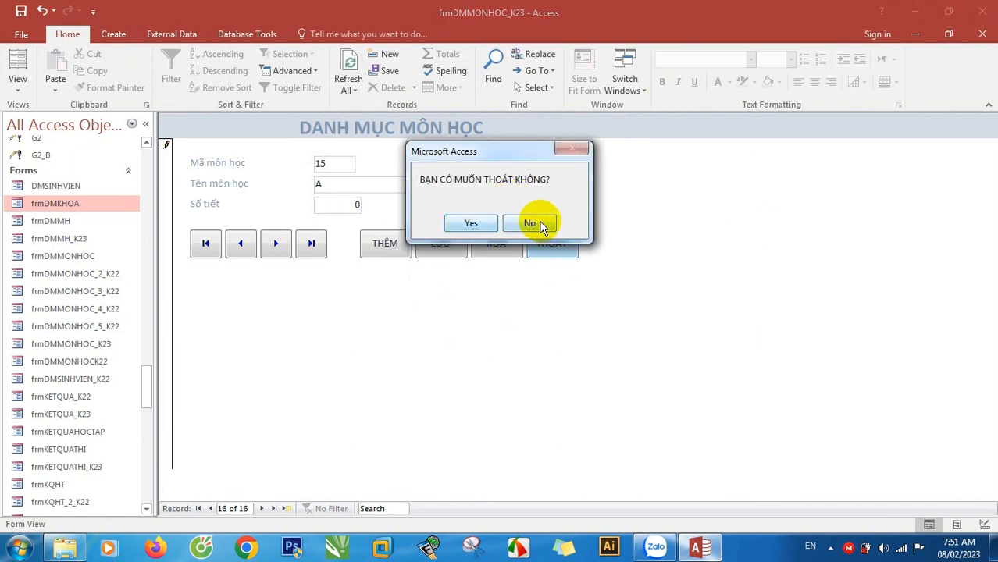
click(534, 223)
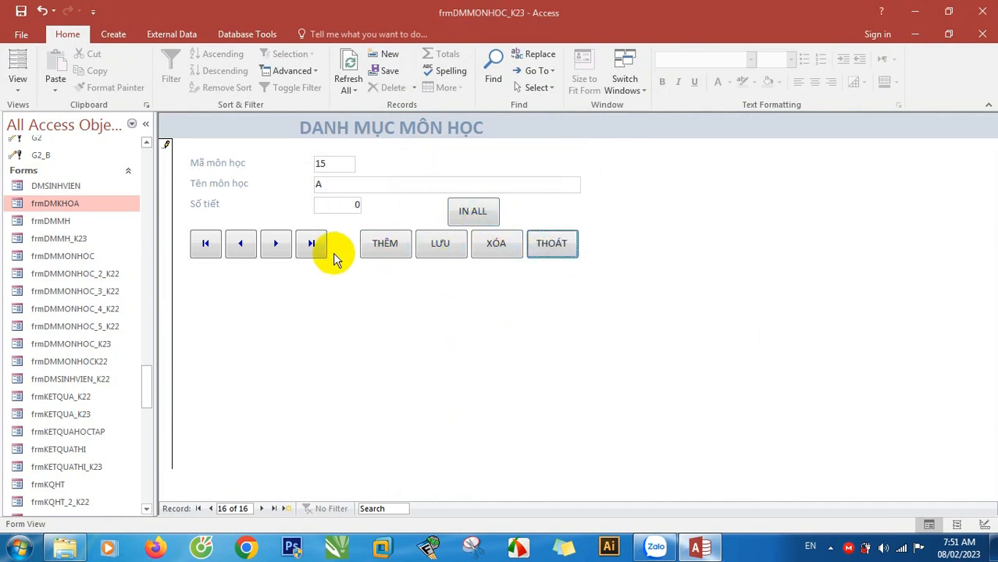
click(241, 244)
- Exit the form, discarding the unsaved duplicate record, and close the macros mc_DMKHOA_K23 and mc_DMMONHOC_K23
click(558, 243)
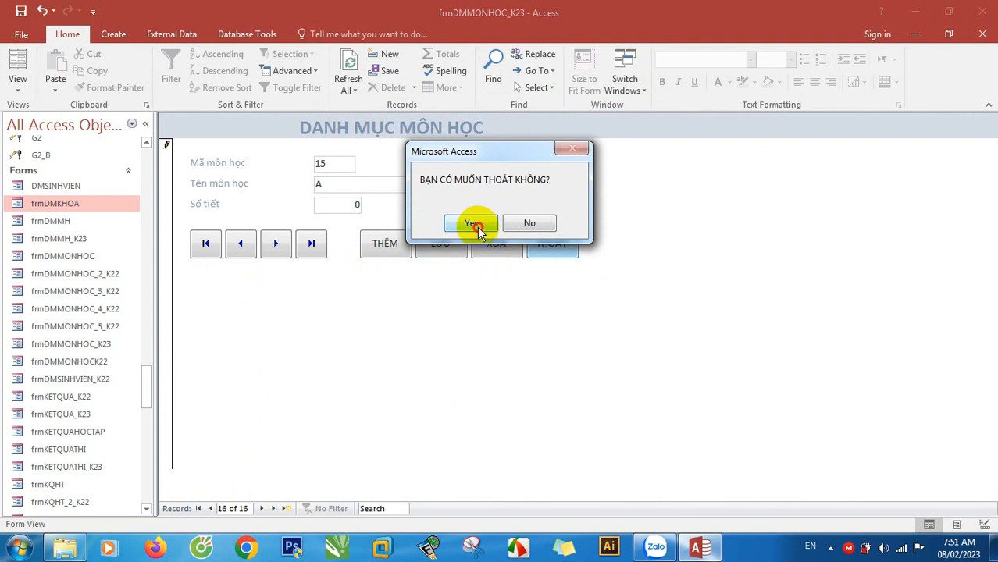
click(476, 224)
click(475, 313)
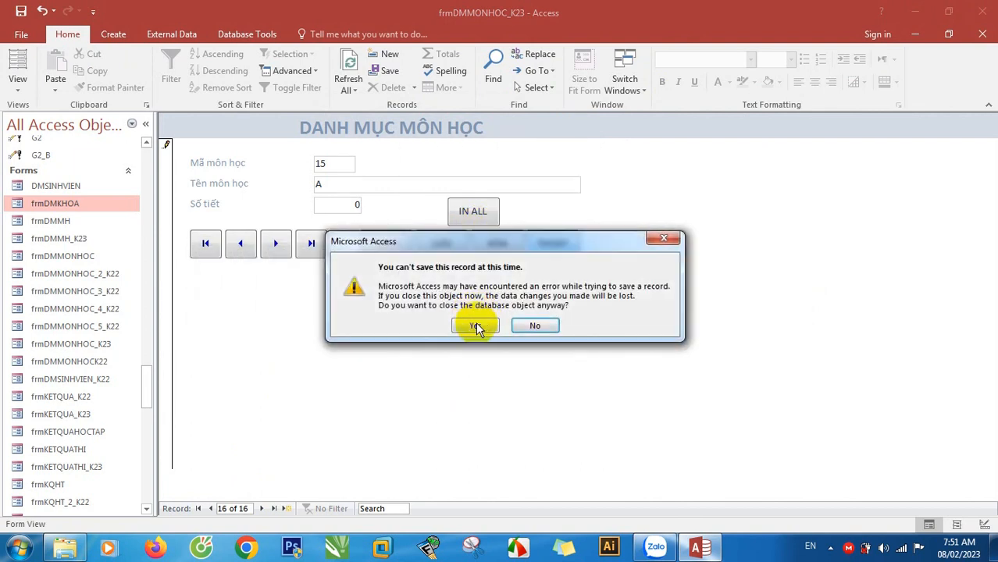
click(475, 327)
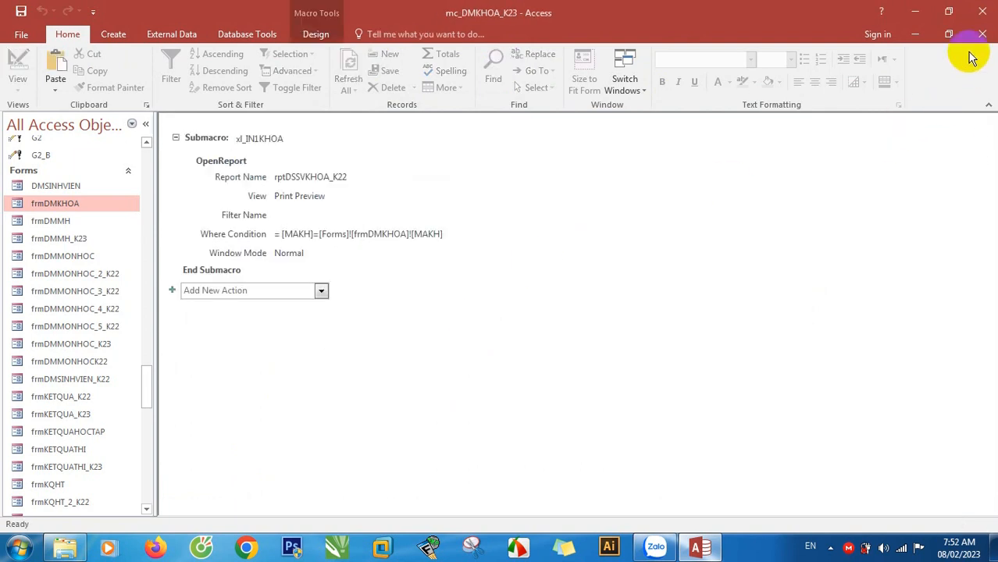
click(982, 33)
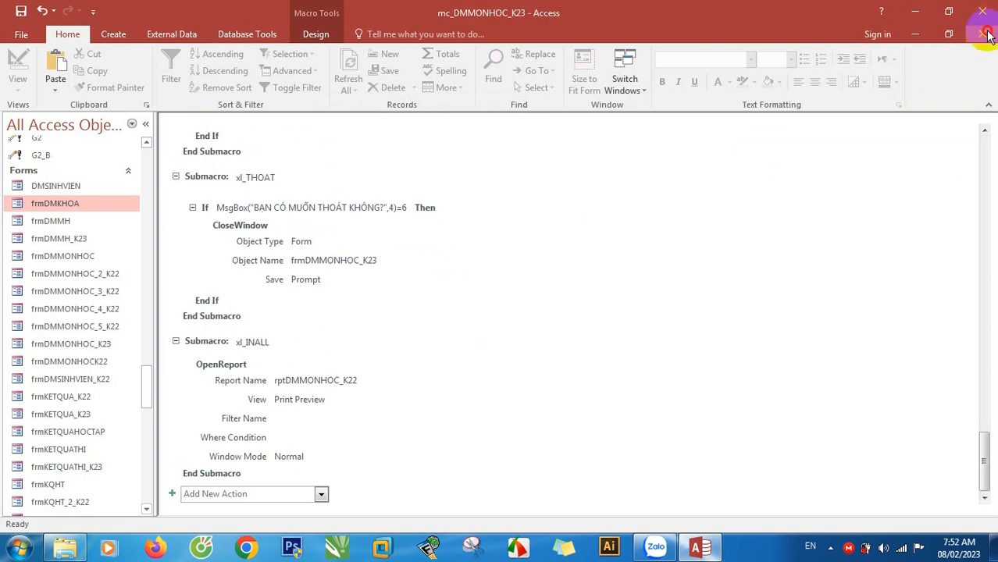
click(986, 35)
- Check the record with code 15 in the DMMONHOC table and close the table
drag(149, 372, 149, 149)
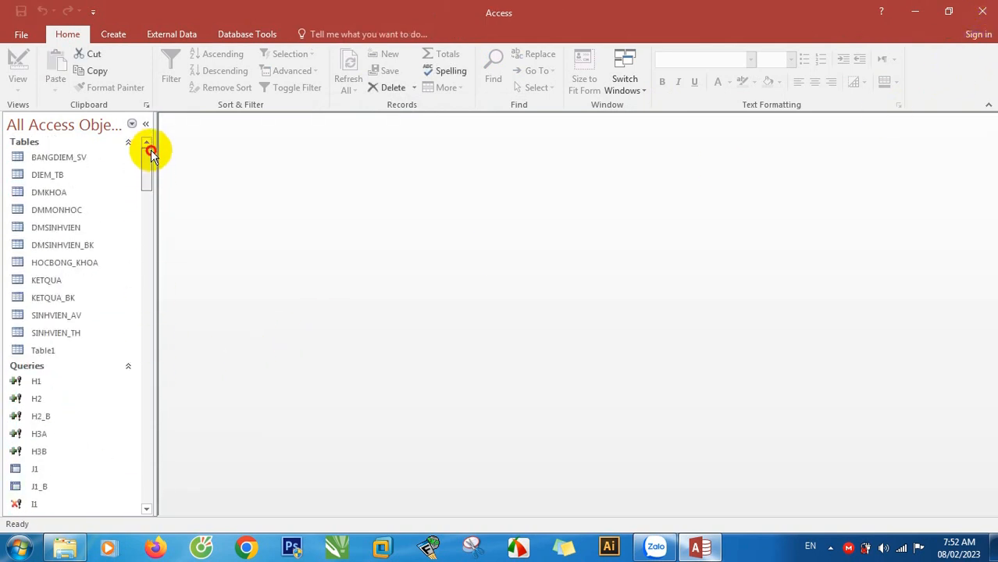
double_click(72, 213)
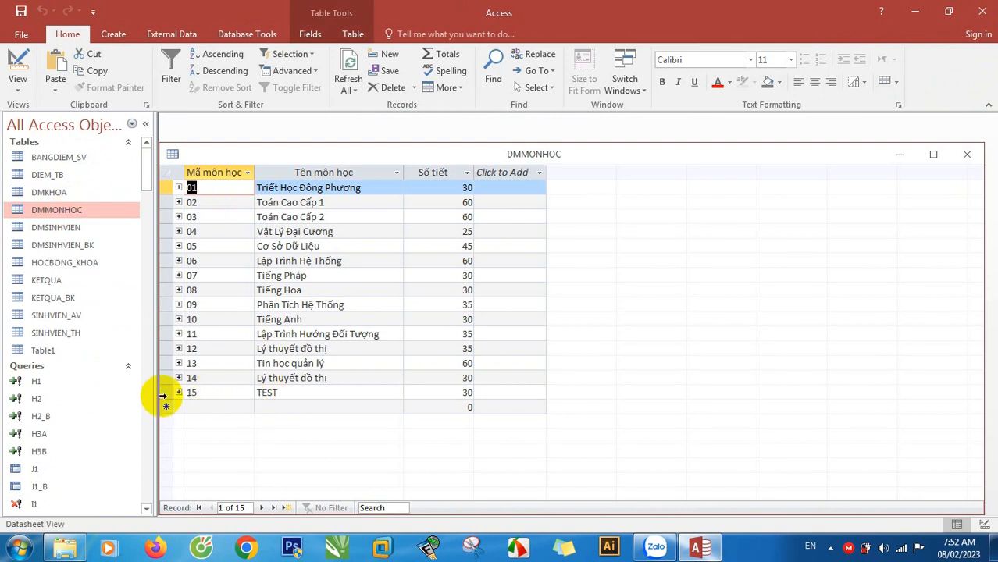
click(161, 392)
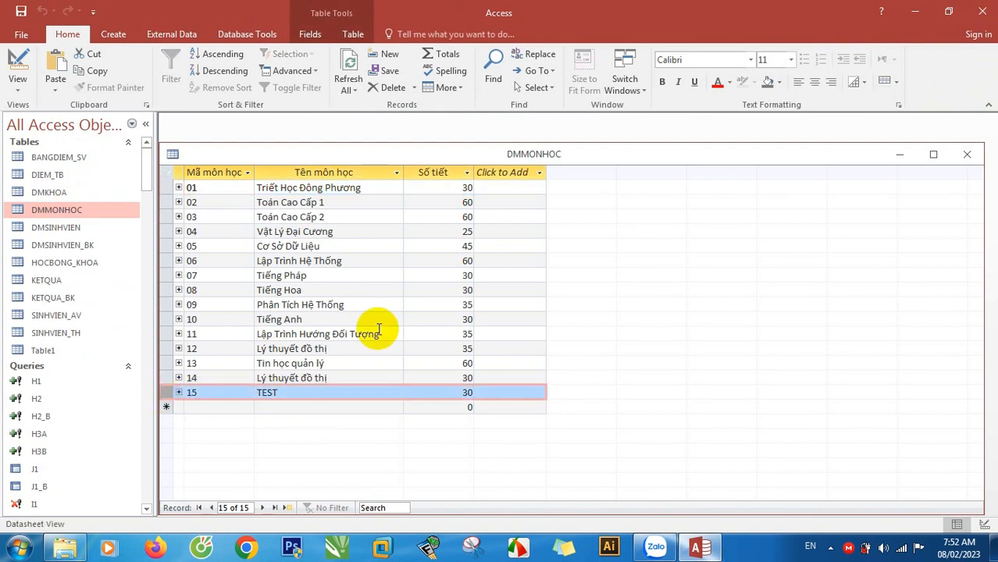
click(966, 154)
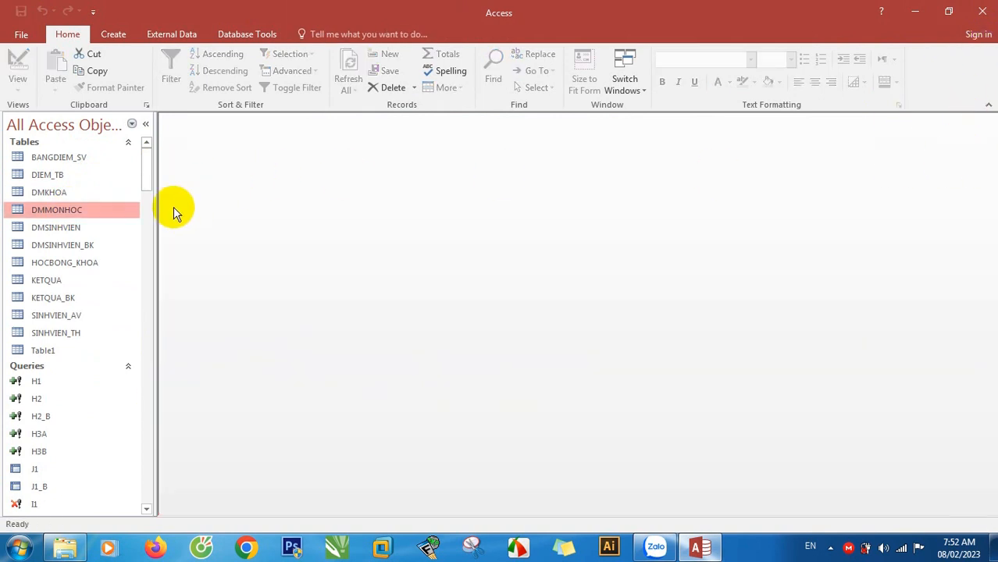
- Reopen the form frmDMMONHOC_K23 and maximize its window
drag(146, 179, 147, 381)
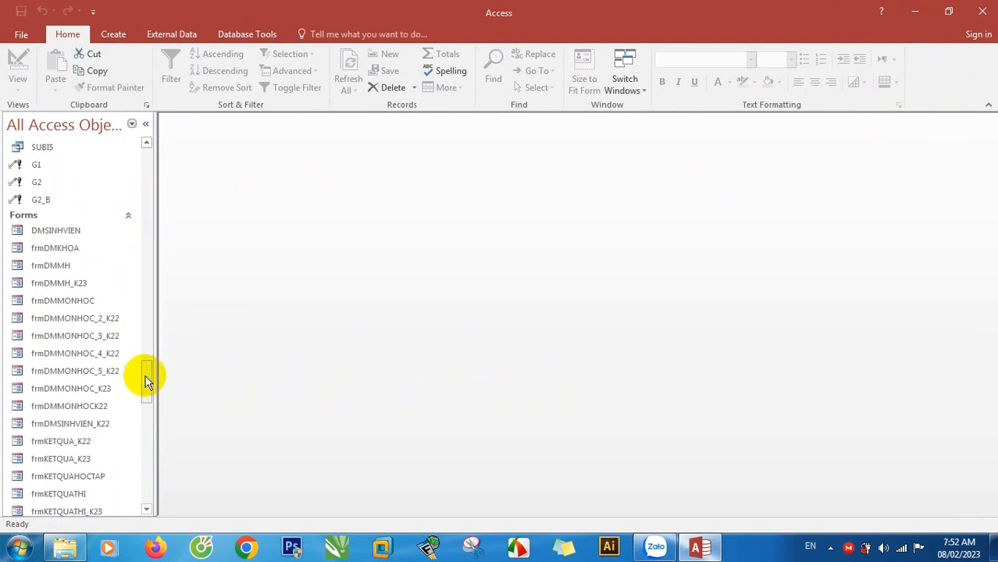
double_click(91, 388)
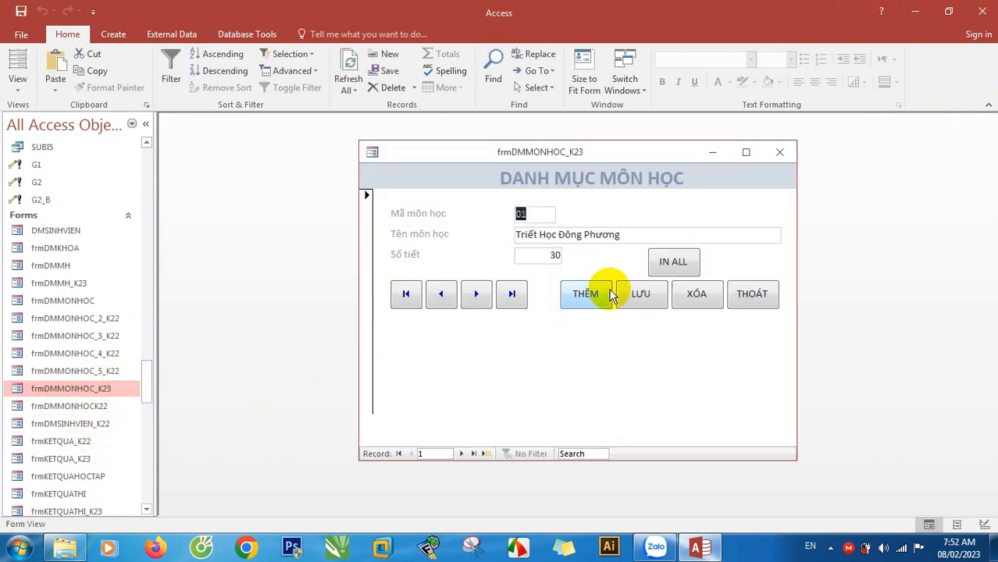
drag(617, 156, 481, 141)
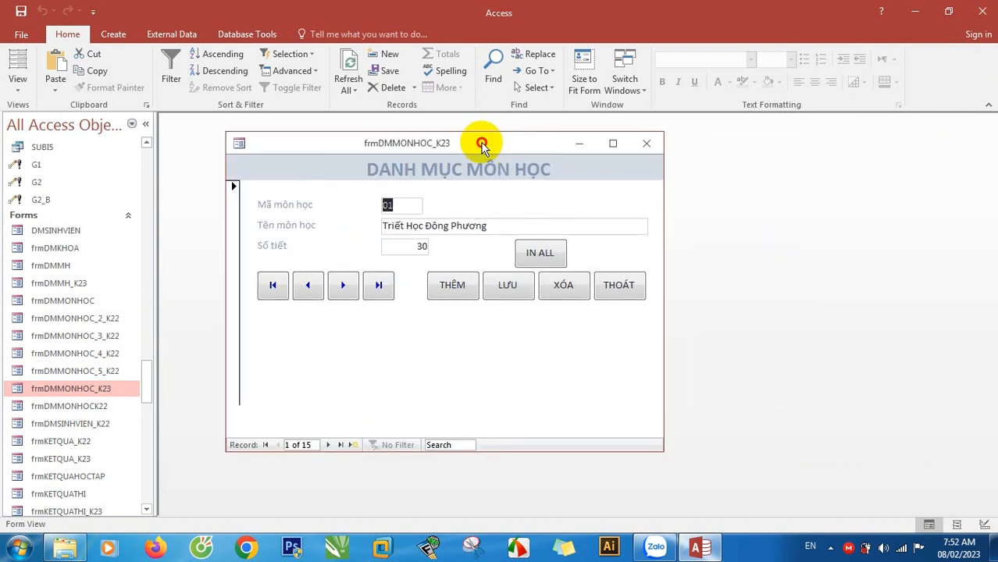
click(614, 148)
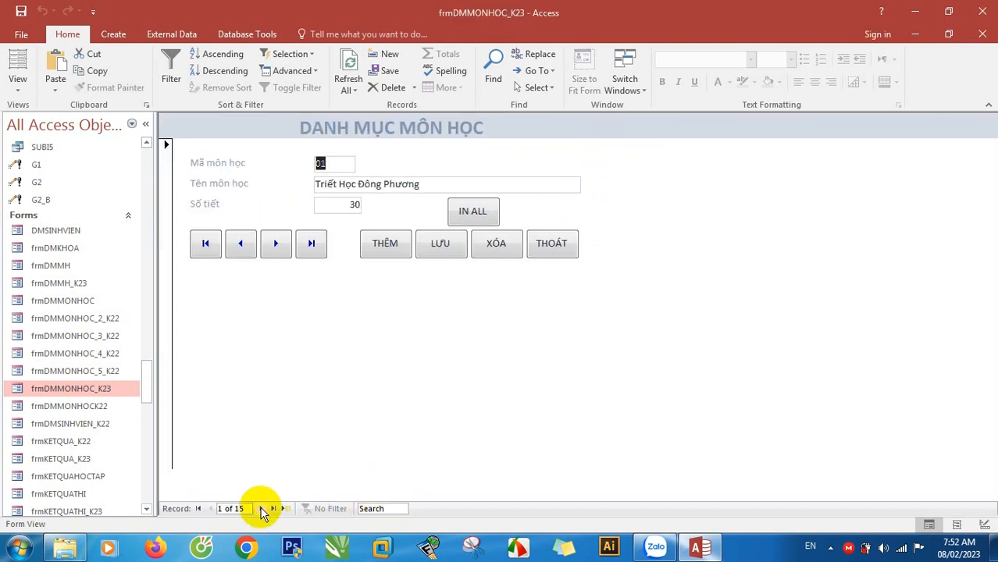
- Go to the last subject, code 15 TEST, and delete it with the form's delete button, confirming the deletion
click(309, 245)
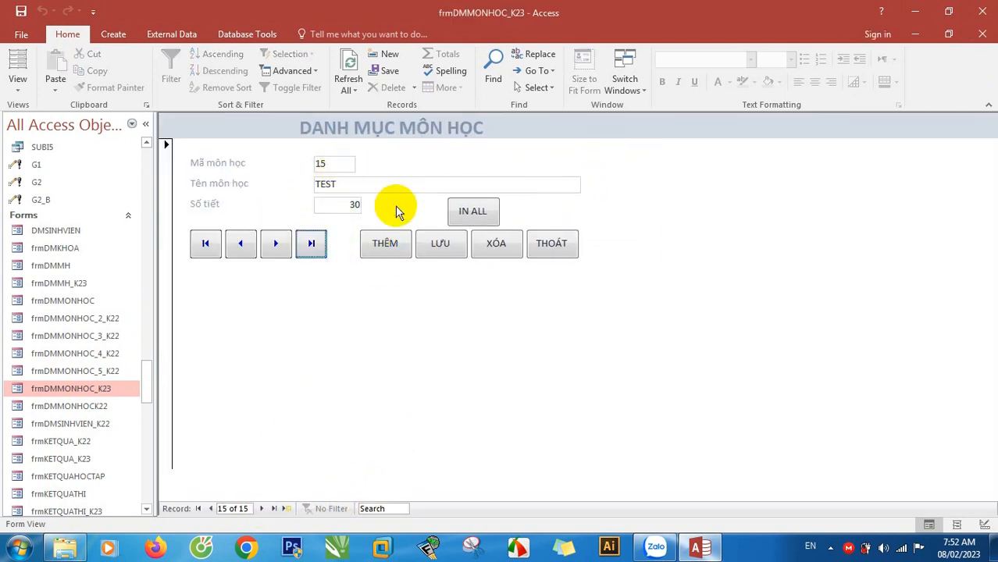
click(495, 245)
click(474, 323)
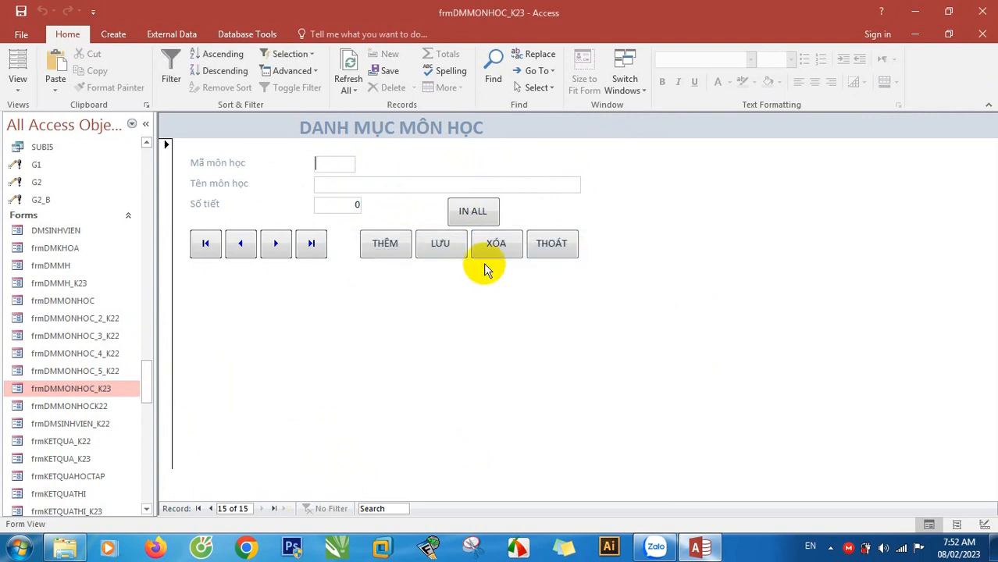
- Exit the subject form using its own exit button
click(562, 248)
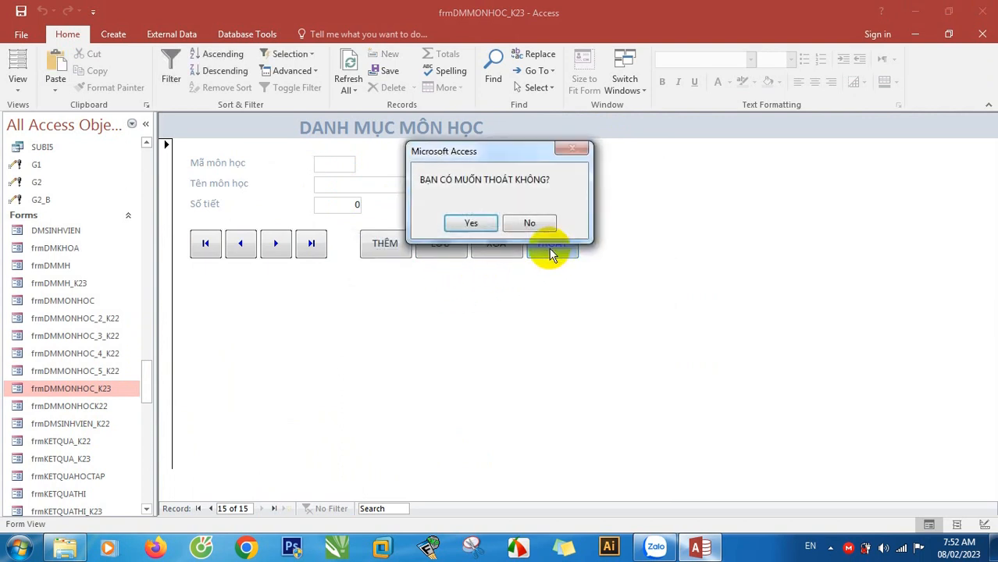